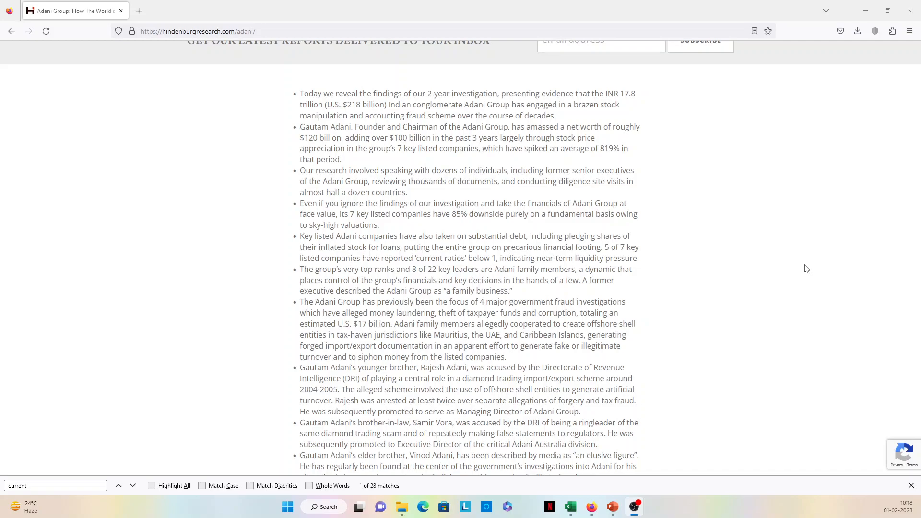
- Find the bullet on current ratios in the Adani Group report and highlight its sentence about 5 of 7 key listed companies
scroll(806, 268, "up", 5)
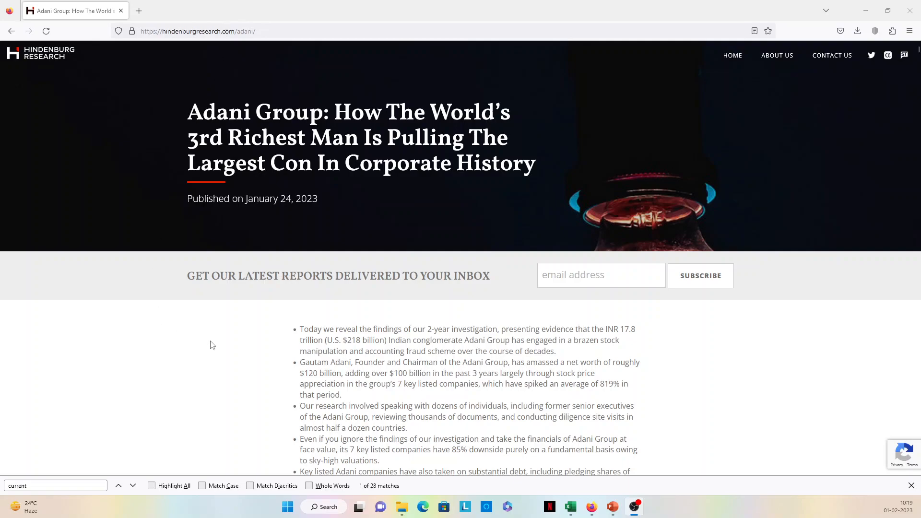
scroll(212, 344, "down", 4)
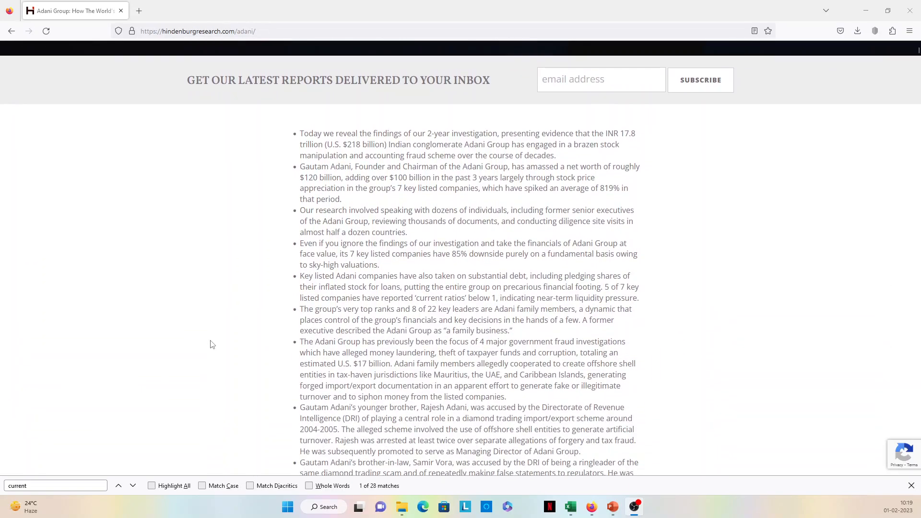
scroll(212, 345, "down", 4)
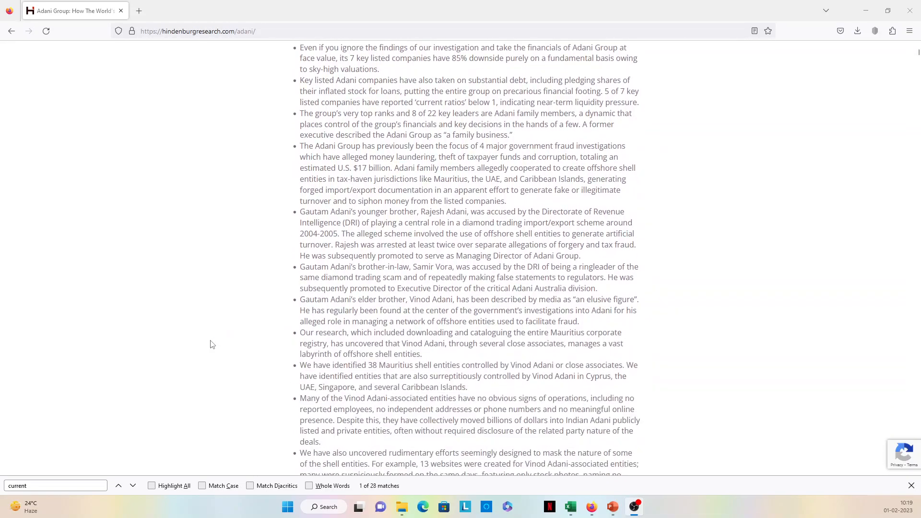
left_click(47, 486)
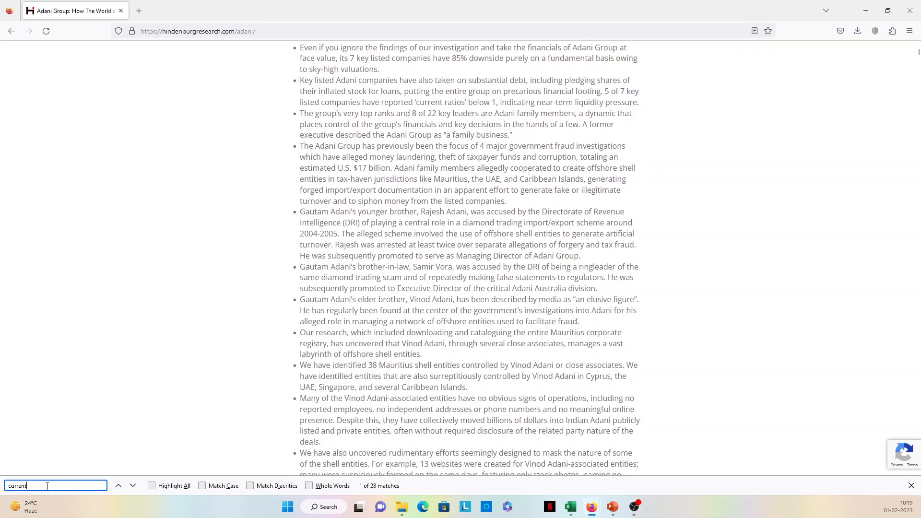
key("Return")
left_click(478, 100)
left_click_drag(336, 81, 516, 82)
left_click(388, 103)
left_click_drag(607, 92, 662, 109)
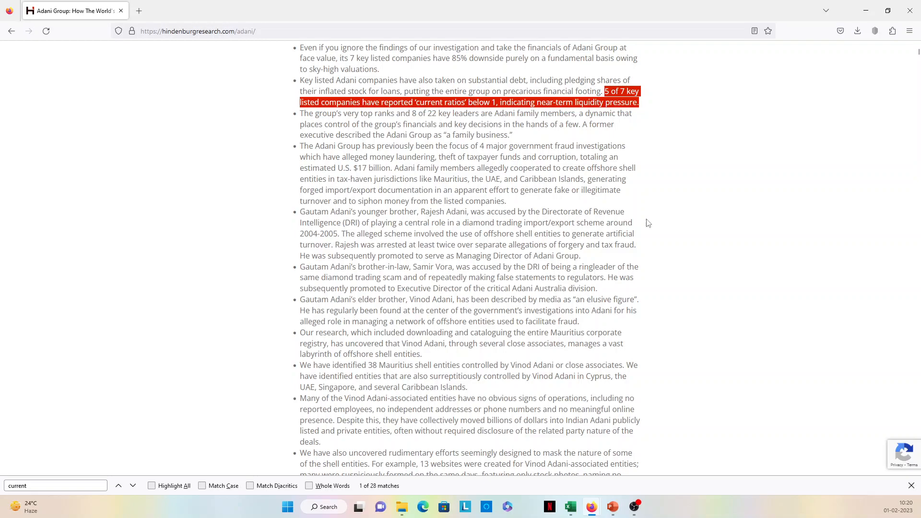
- Switch to the Quick & Current Ratio presentation in PowerPoint and show slide 1, "What is the current ratio?"
left_click(612, 507)
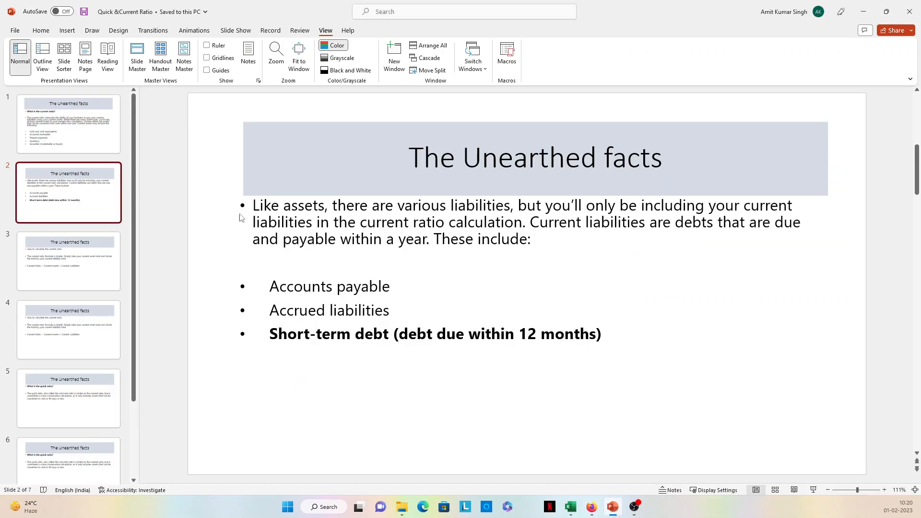
left_click(102, 119)
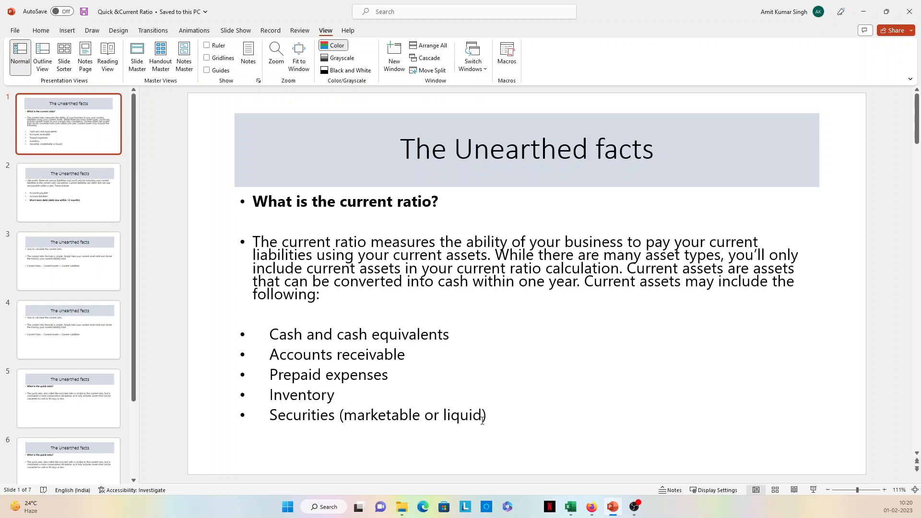
- Switch to the balance sheet workbook in Excel and review its Assets, Liabilities and Ratio Analysis sections
left_click(570, 507)
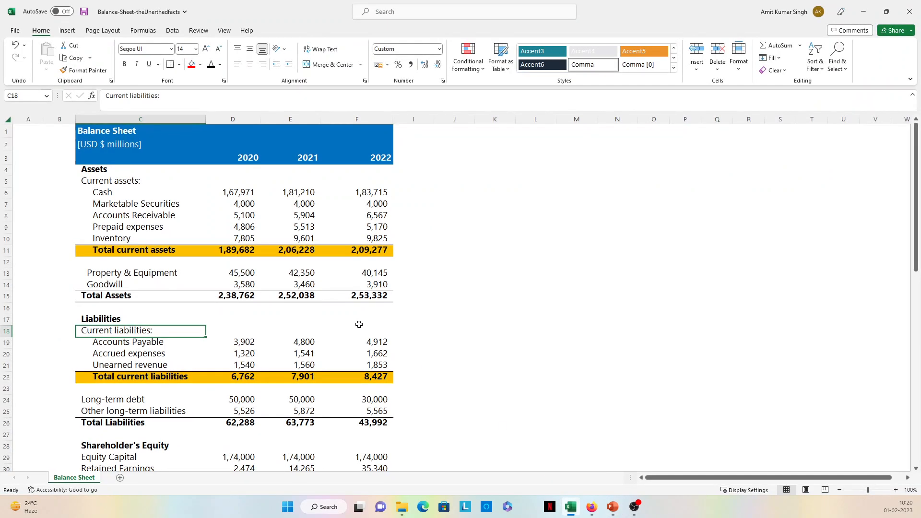
left_click(230, 215)
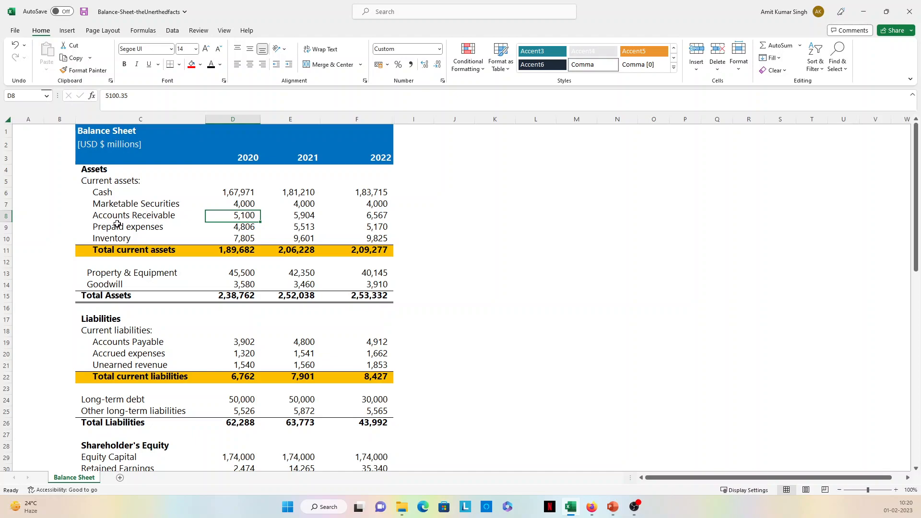
left_click(83, 172)
left_click(110, 319)
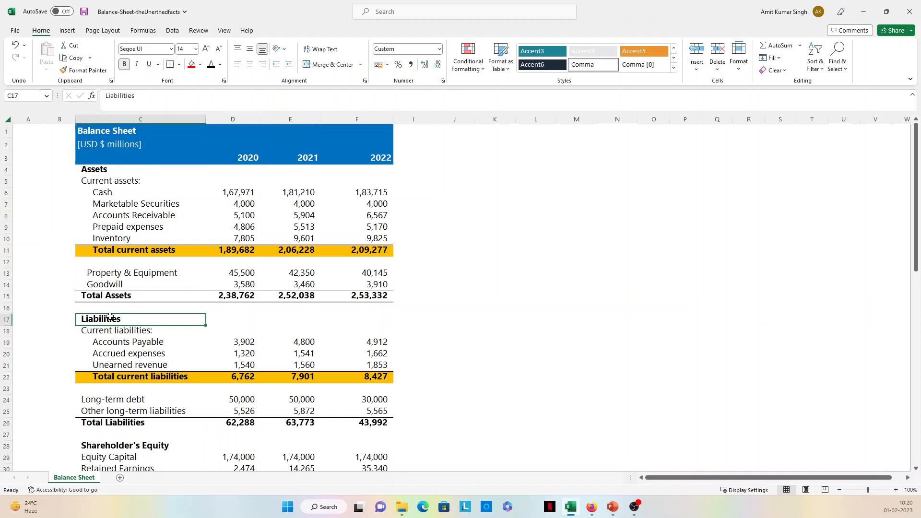
scroll(111, 319, "down", 1)
scroll(109, 316, "down", 2)
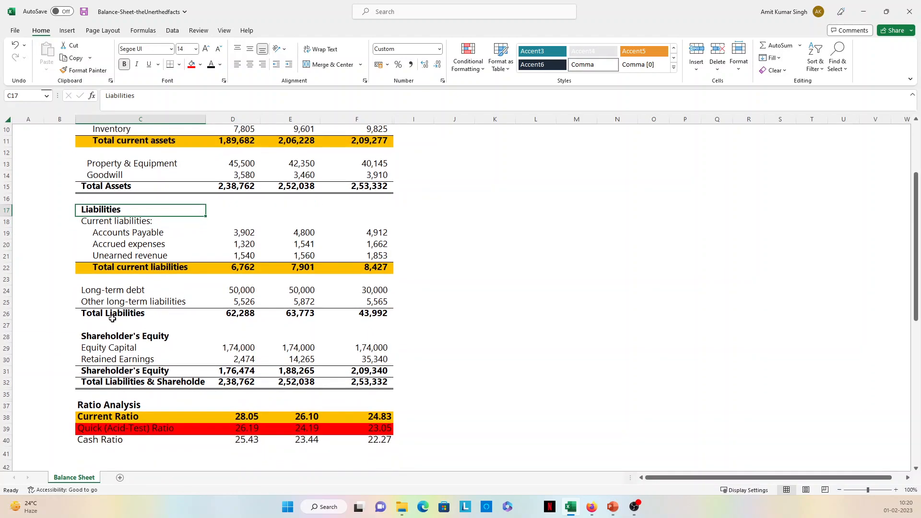
- Return to the current assets and select the Accounts Receivable row across 2020 to 2022
scroll(109, 316, "up", 3)
key("Up")
key("Up")
key("Up")
key("Up")
key("Up")
key("Up")
key("Up")
key("Up")
key("Up")
key("Up")
key("Up")
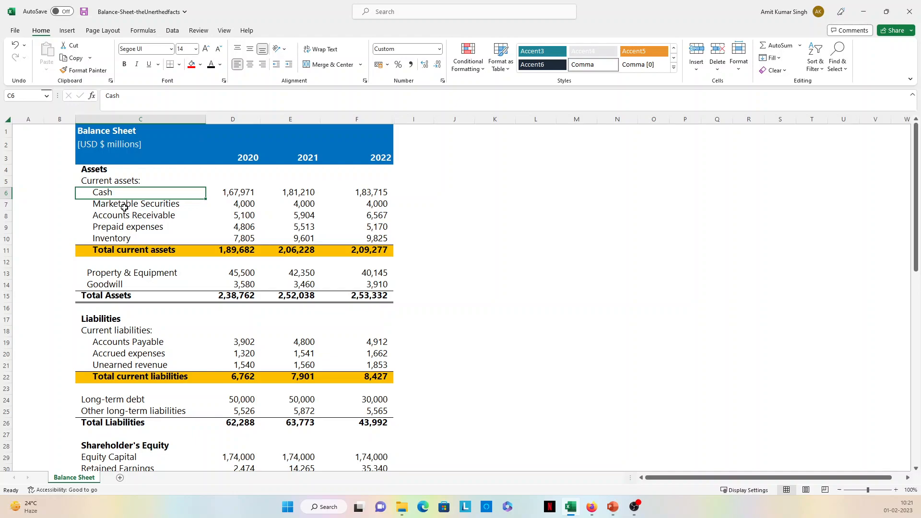
left_click(124, 216)
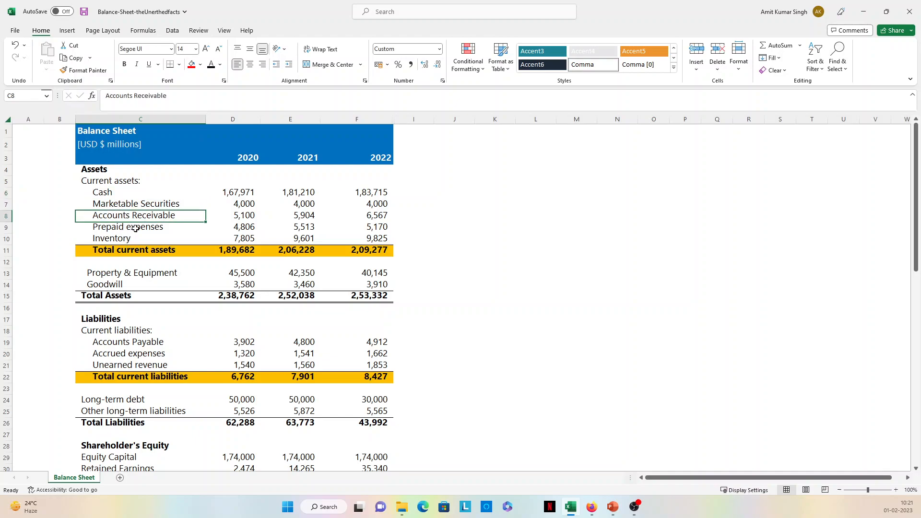
left_click(160, 235)
left_click(152, 219)
left_click(257, 213)
left_click_drag(135, 215, 373, 216)
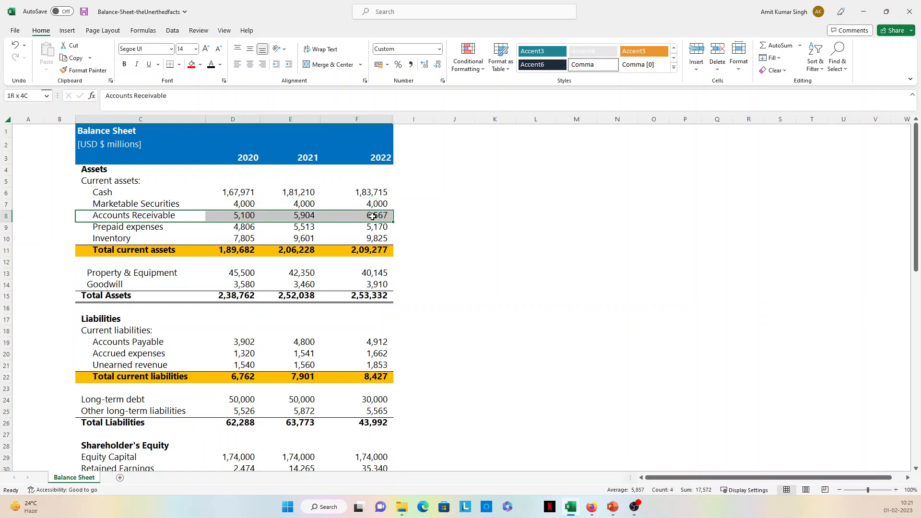
- Examine the sheet's unit label and current asset items, and select the Cash figures for 2020 to 2022
left_click(262, 226)
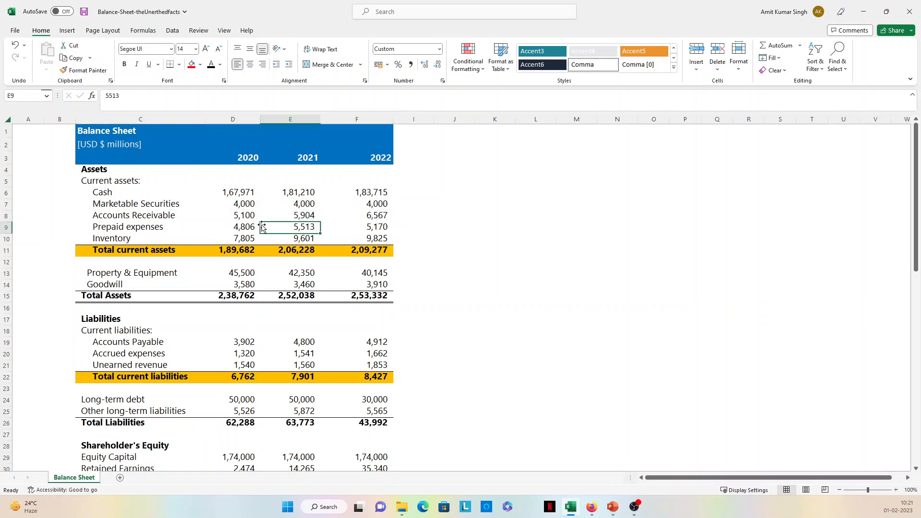
left_click(107, 146)
left_click(190, 195)
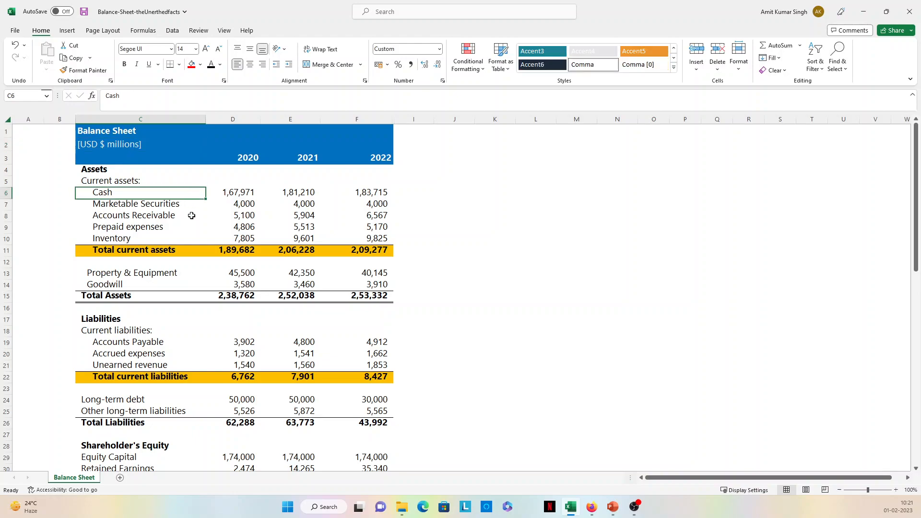
left_click(191, 215)
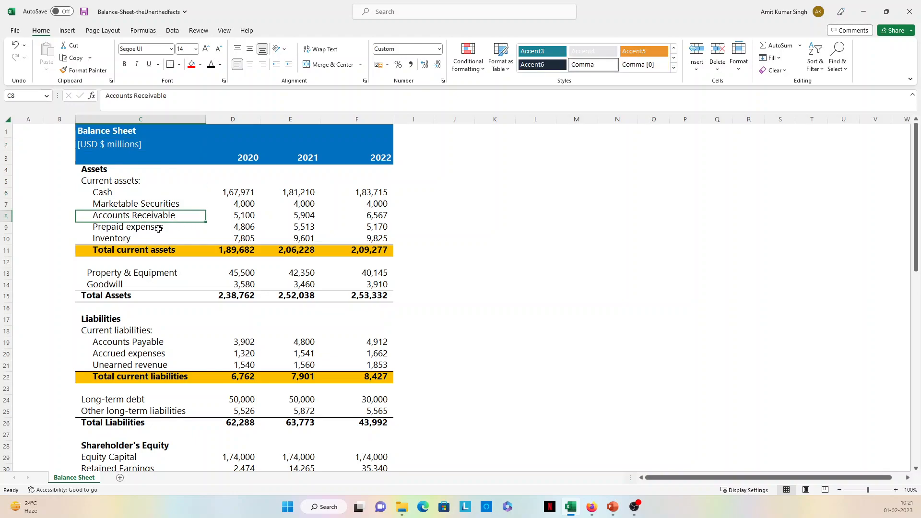
left_click(184, 228)
left_click(136, 205)
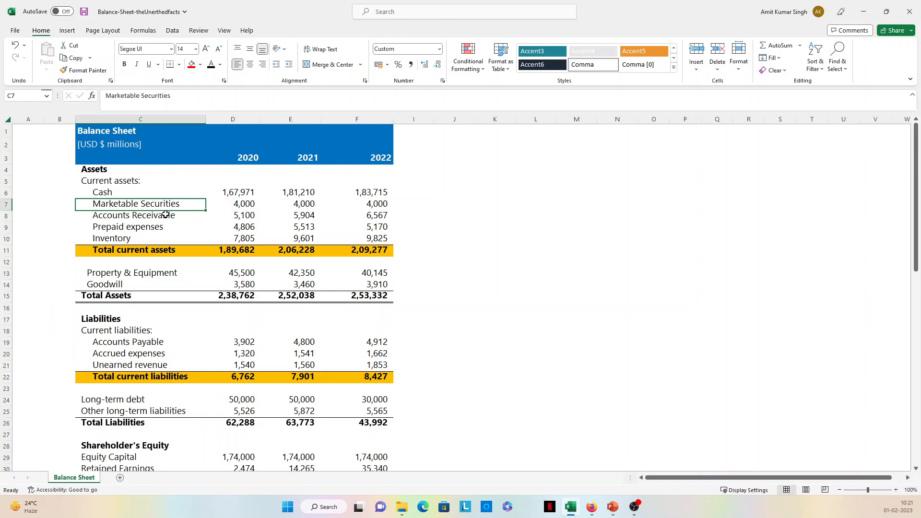
left_click(128, 192)
left_click_drag(226, 192, 369, 192)
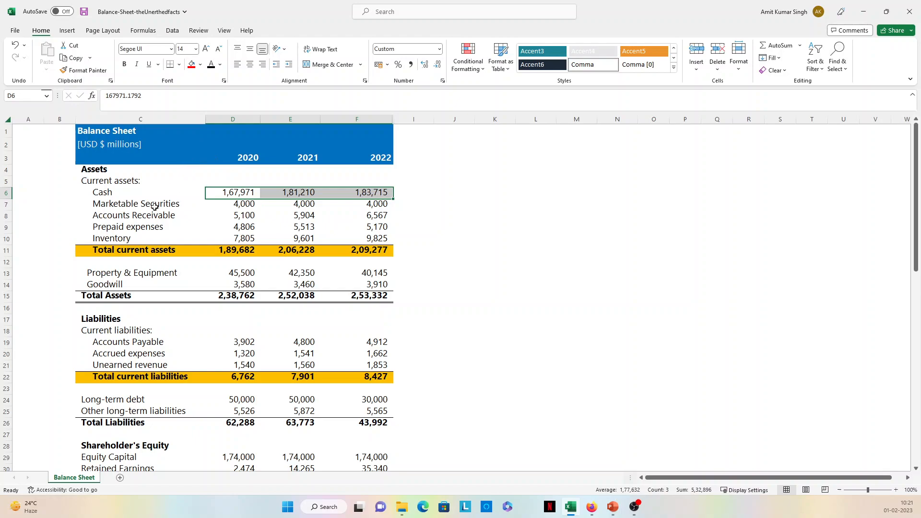
- Go through the current asset items from Cash down to Inventory and select the Inventory figures for 2020 to 2022
left_click(116, 194)
left_click(125, 204)
left_click(124, 215)
left_click(124, 226)
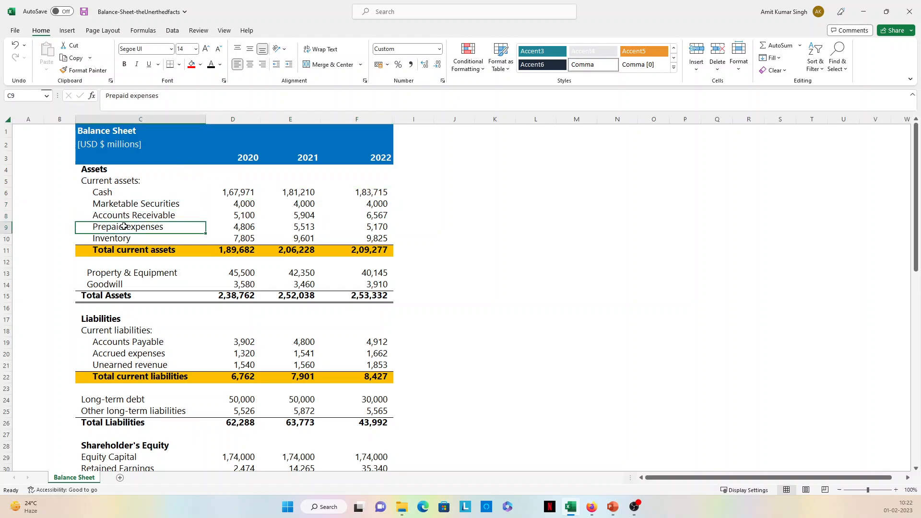
left_click(124, 238)
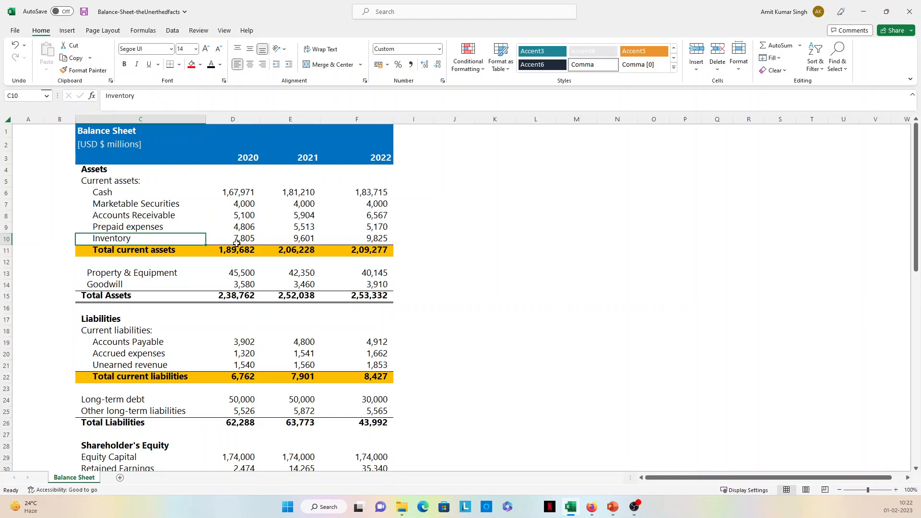
left_click_drag(236, 242, 367, 238)
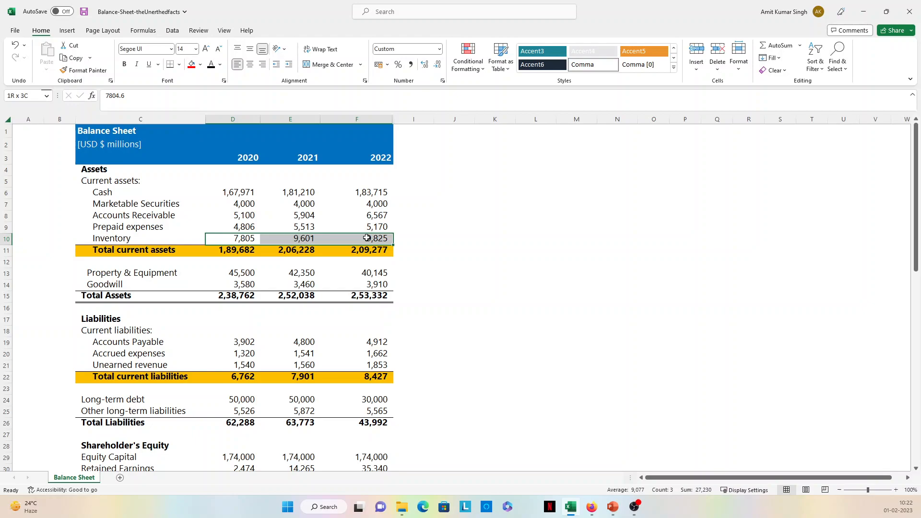
left_click_drag(366, 238, 367, 238)
- Compare the Property & Equipment and Goodwill rows with the current assets, selecting the block from Cash to Inventory for all years
left_click(216, 274)
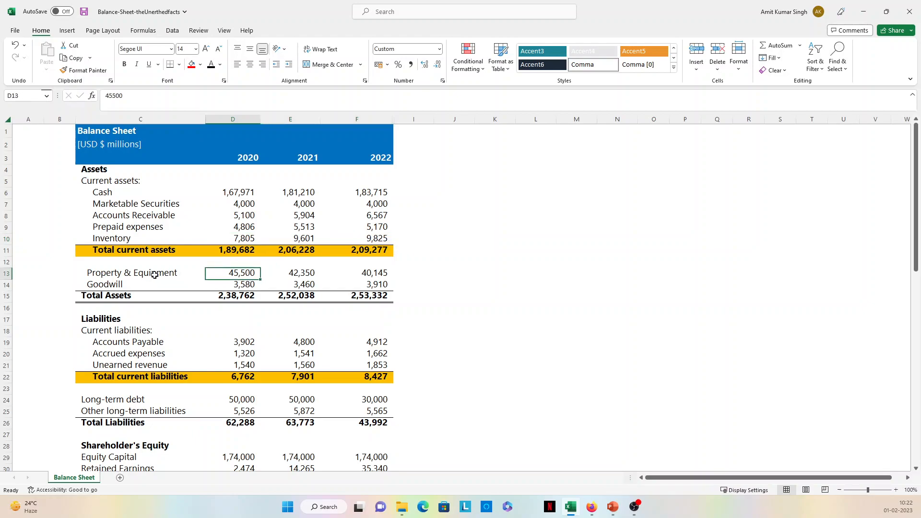
left_click(123, 274)
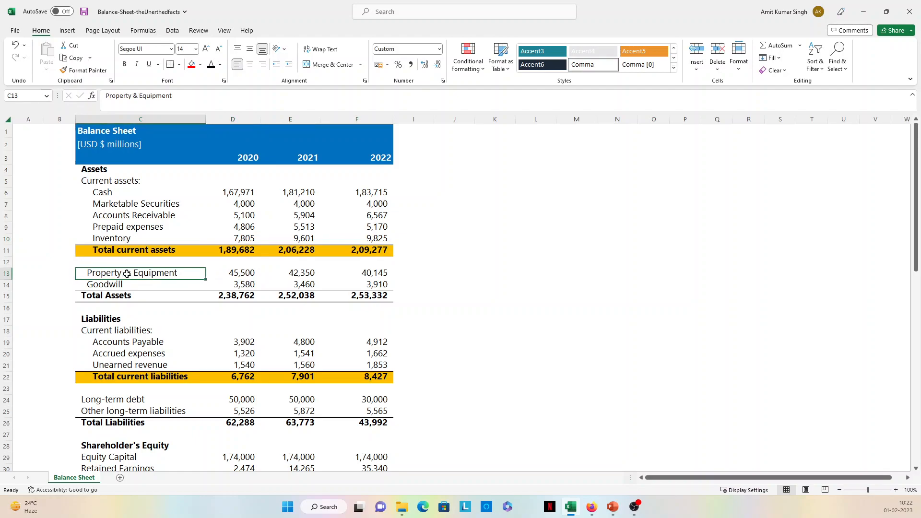
left_click(149, 284)
left_click(164, 274)
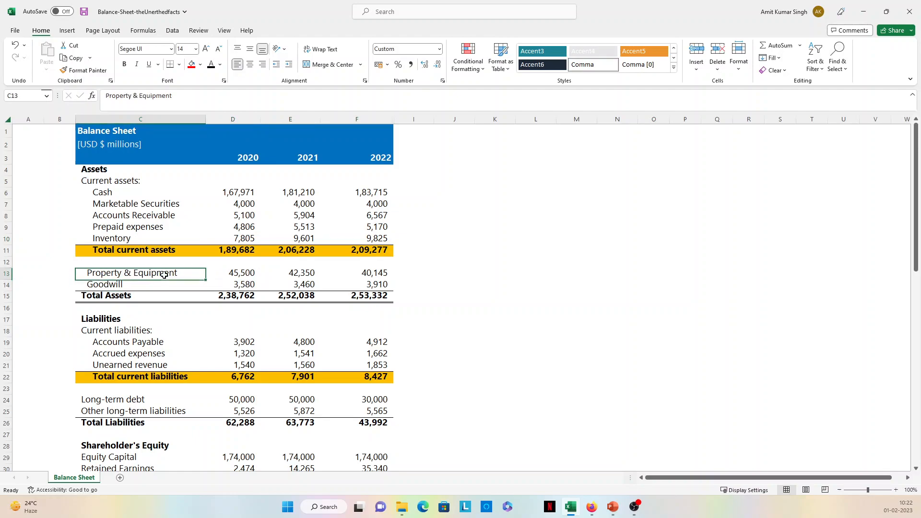
left_click(251, 272)
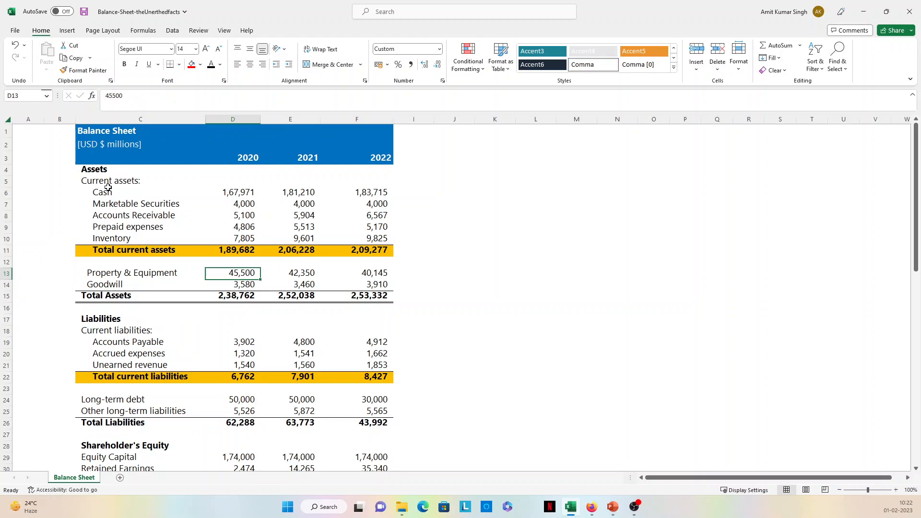
left_click_drag(107, 191, 358, 237)
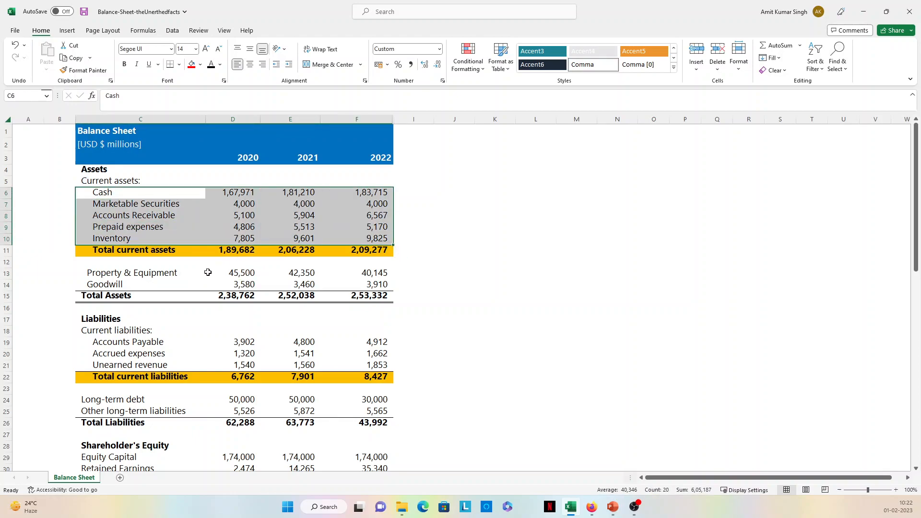
- Examine Accounts Payable and Accrued expenses under current liabilities, and view the balance sheet down to the Ratio Analysis section
scroll(156, 287, "down", 1)
left_click(156, 287)
left_click(197, 305)
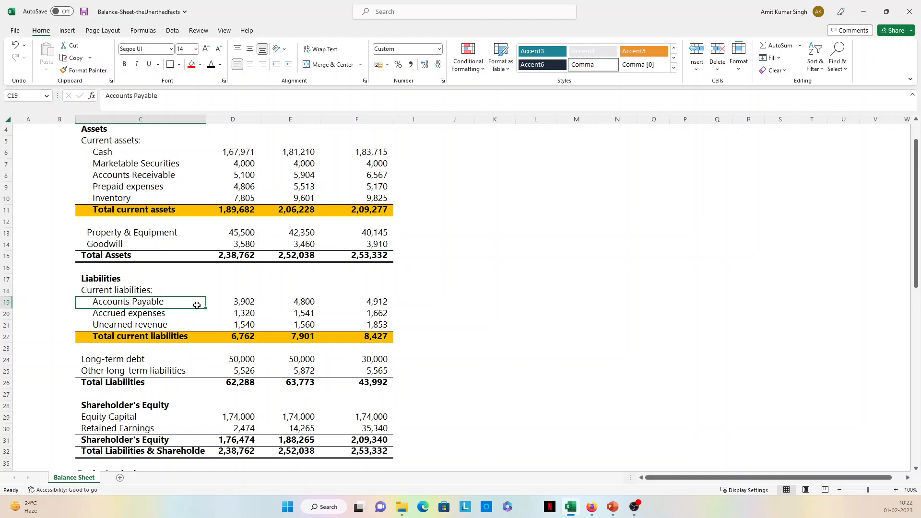
left_click(183, 315)
left_click(154, 302)
mouse_move(607, 505)
scroll(187, 206, "down", 1)
left_click(138, 163)
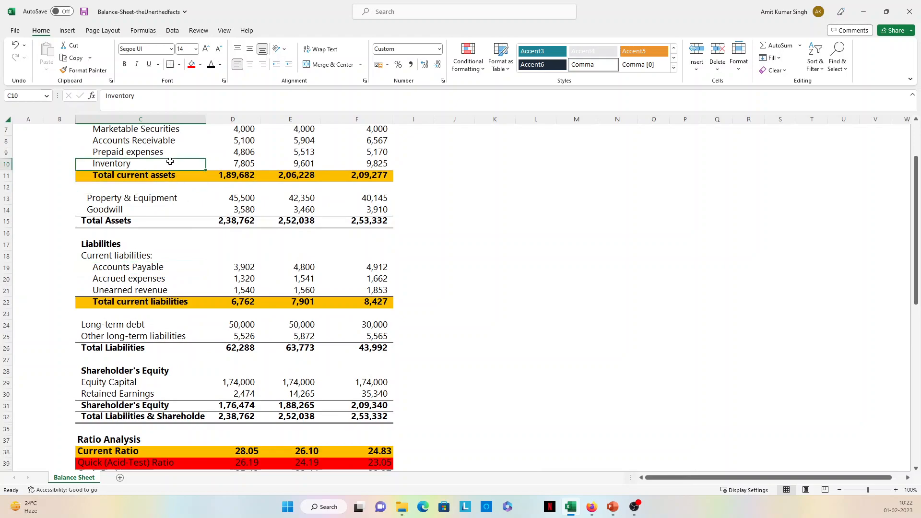
left_click(136, 278)
scroll(137, 309, "down", 1)
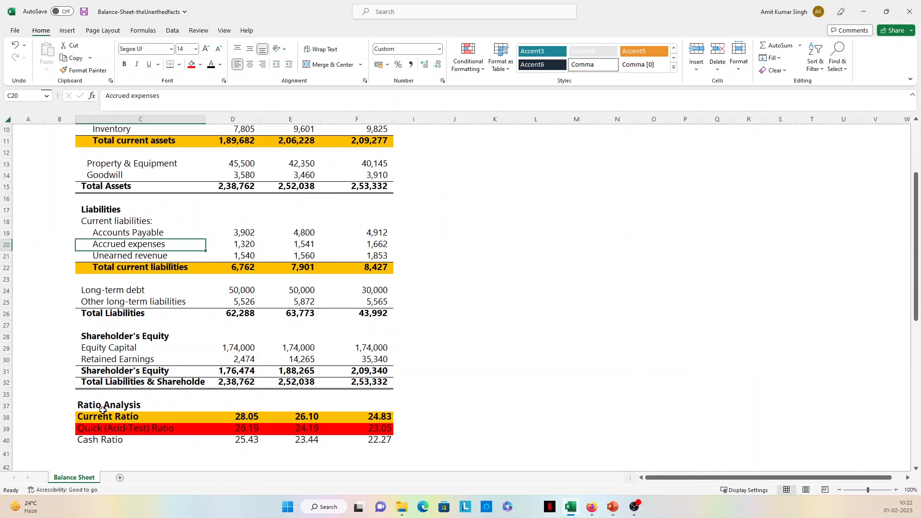
- Switch back to the Quick & Current Ratio presentation in PowerPoint
left_click(611, 508)
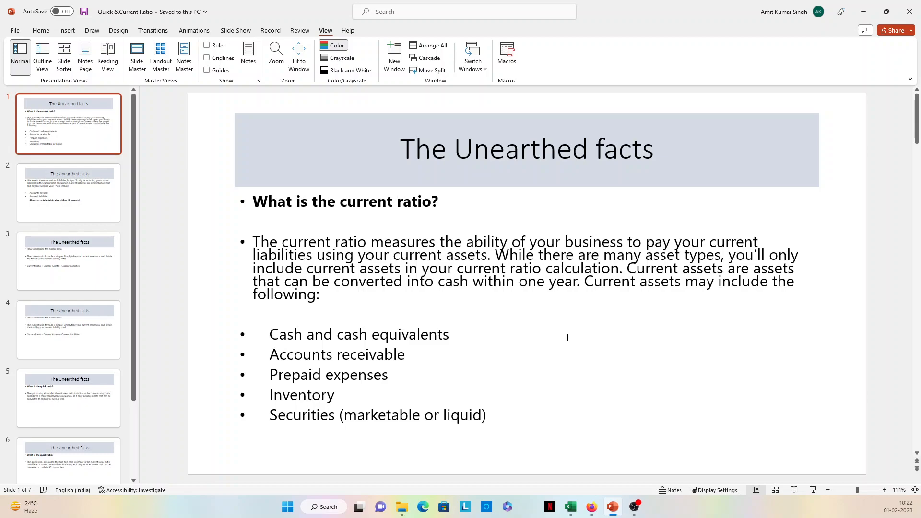
scroll(509, 286, "down", 1)
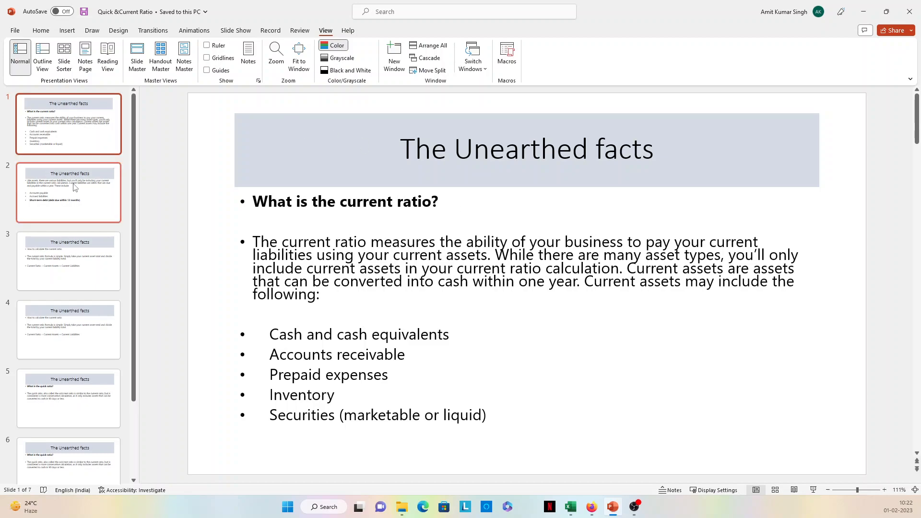
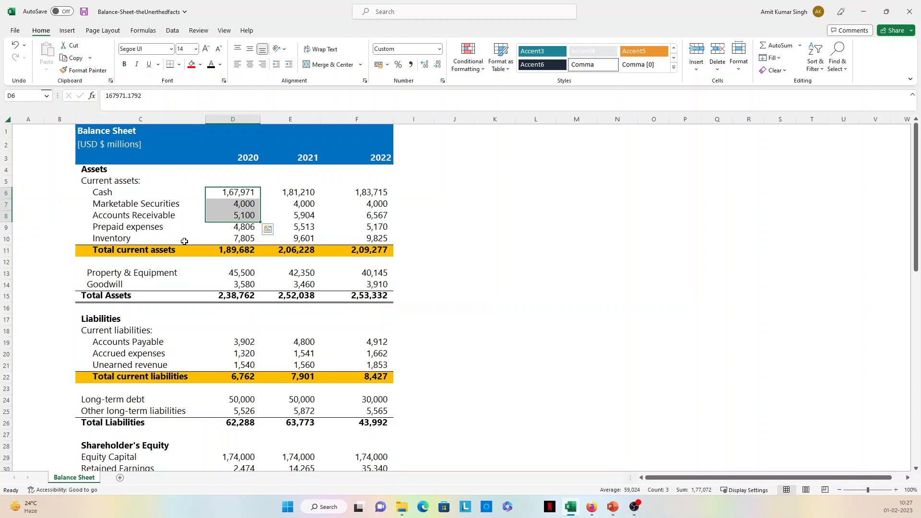
- View the balance sheet down to Ratio Analysis, and open The Unearthed Facts Fundamentals screen on Screener in Firefox
scroll(212, 300, "down", 2)
scroll(216, 328, "down", 1)
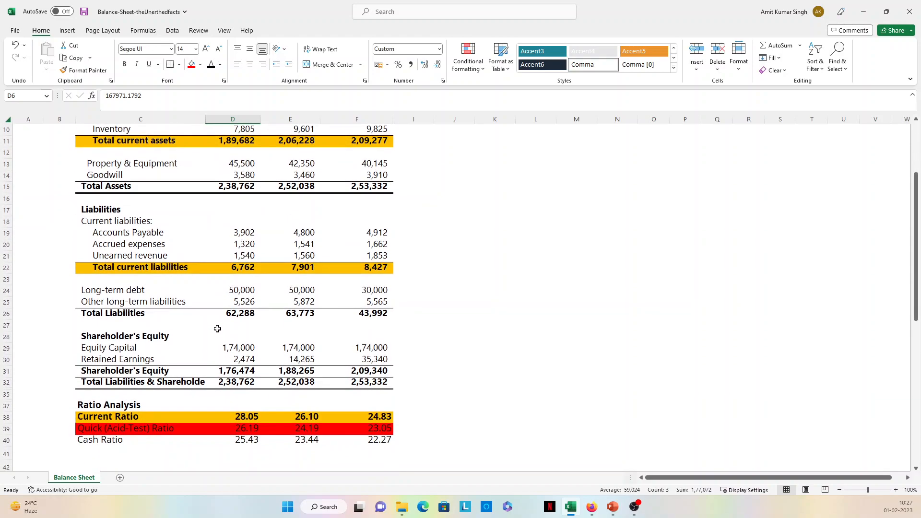
key("alt+Tab")
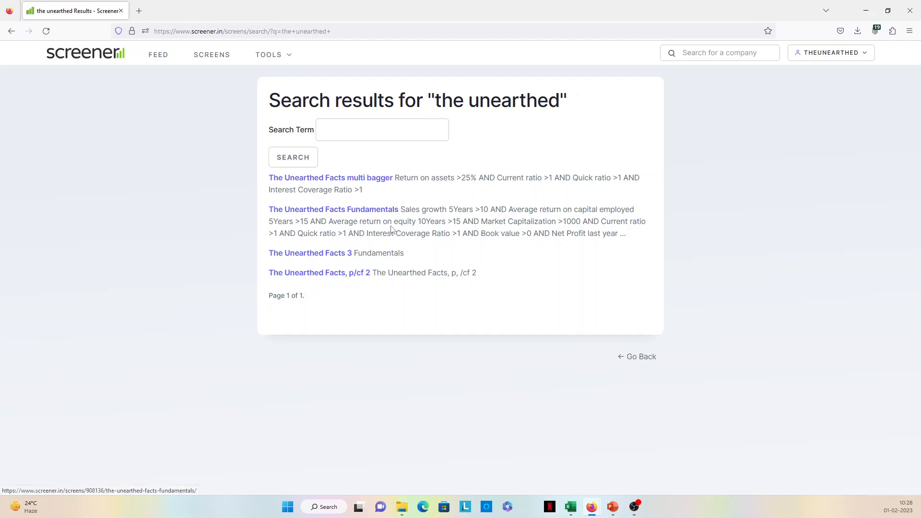
left_click(380, 212)
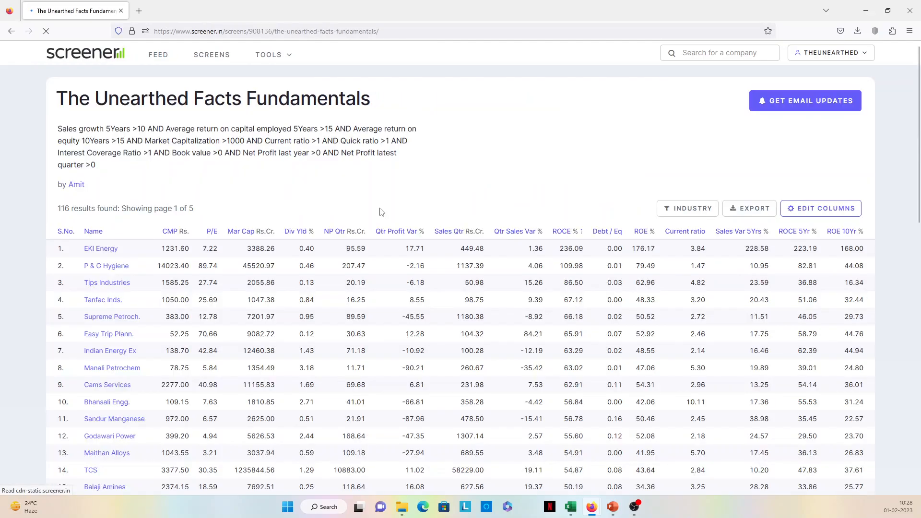
- Select the Current ratio >1 AND and Quick ratio >1 AND conditions in the screen's query for copying
scroll(316, 354, "down", 12)
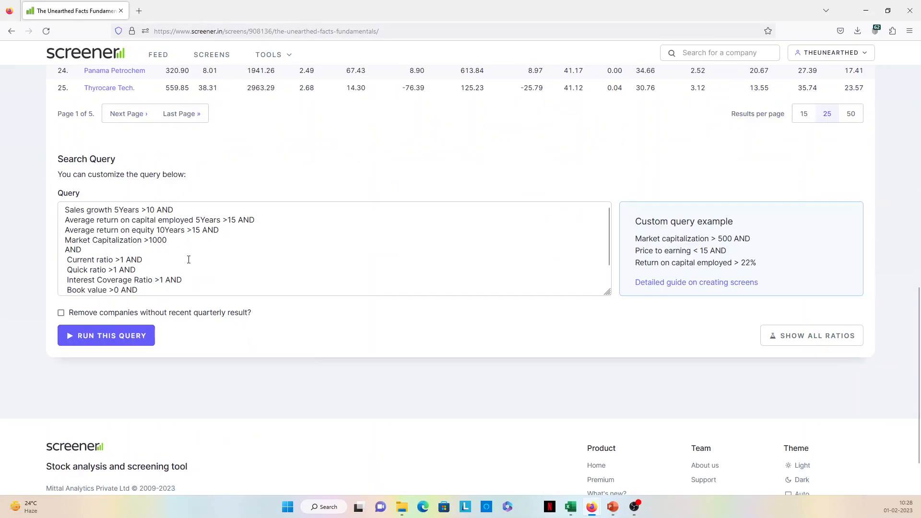
left_click(188, 259)
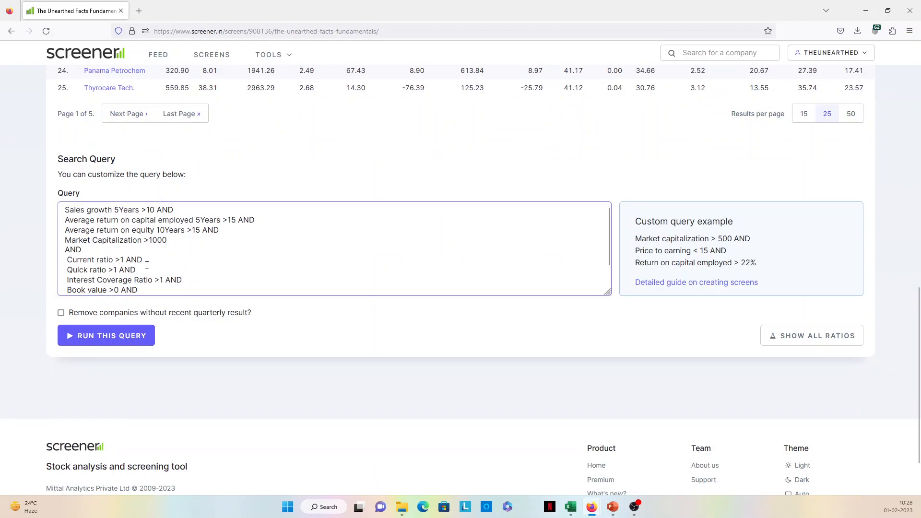
scroll(144, 268, "down", 1)
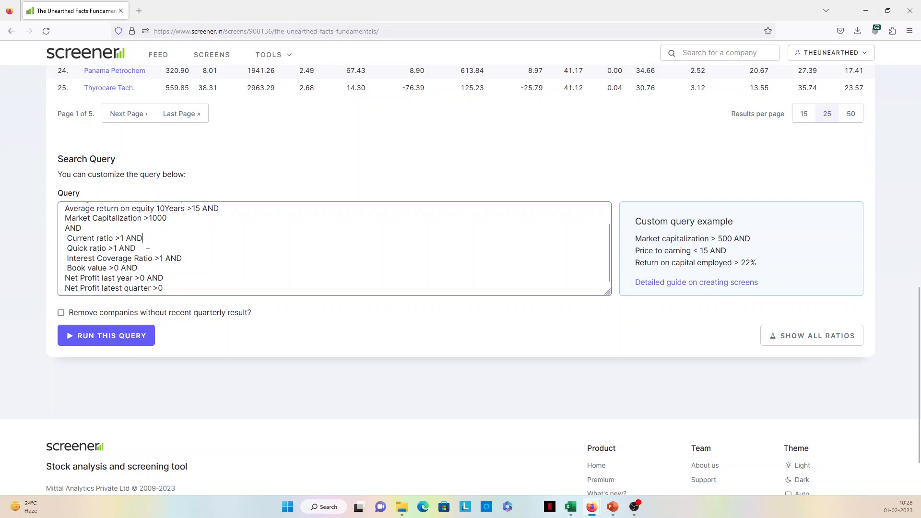
left_click_drag(136, 248, 65, 238)
key("ctrl+c")
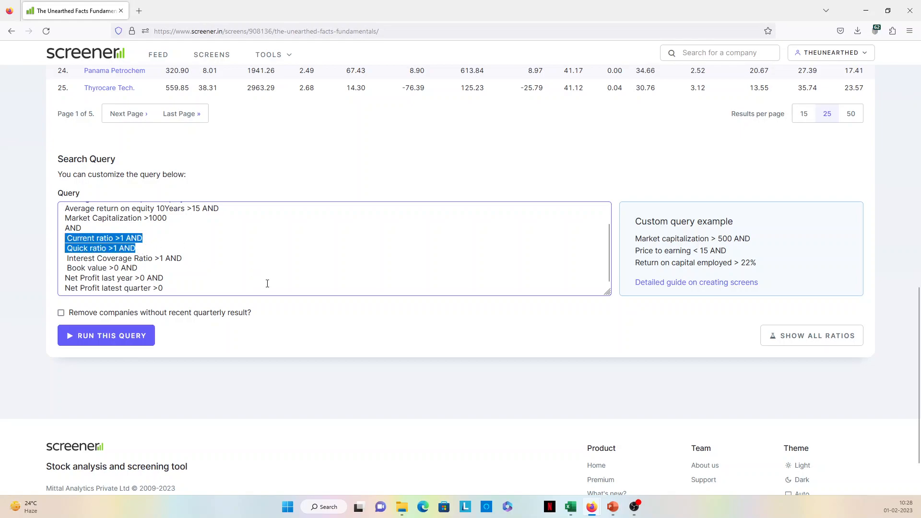
- Create a new stock screen and paste the Current ratio >1 AND Quick ratio >1 conditions, removing the trailing AND
scroll(268, 286, "up", 11)
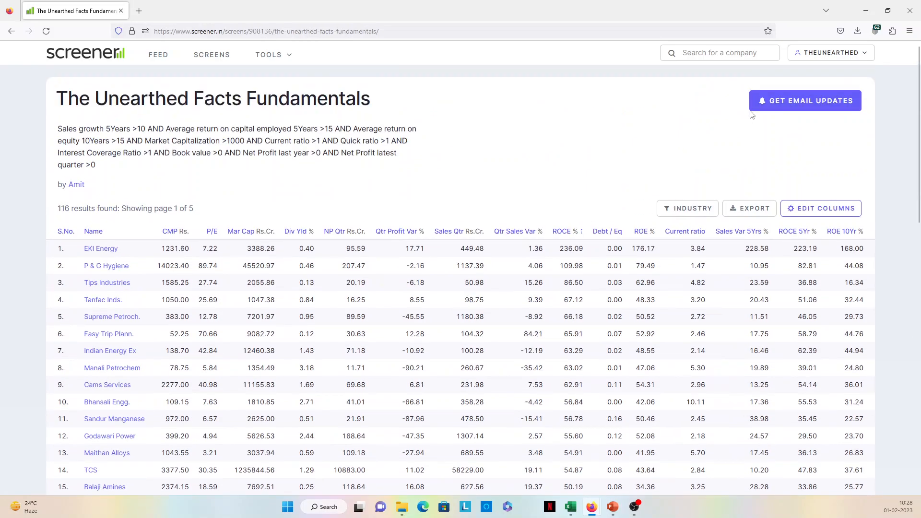
left_click(219, 56)
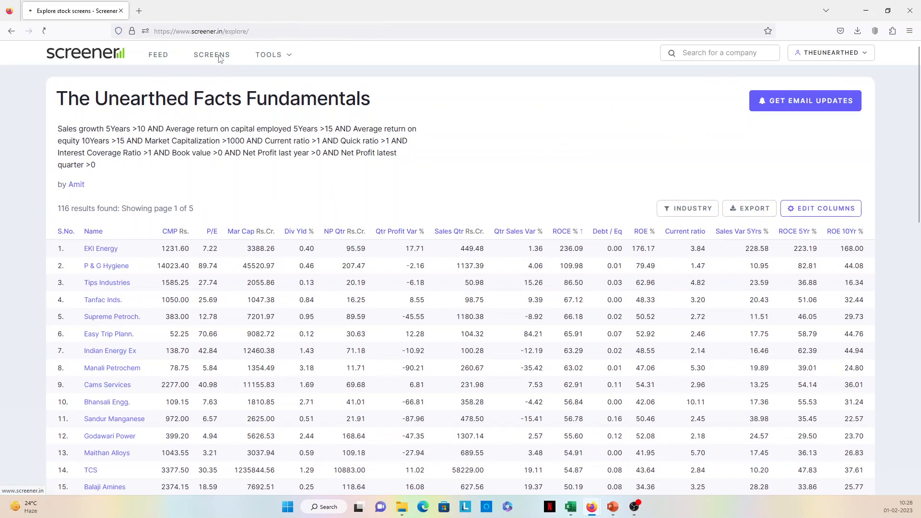
left_click(562, 89)
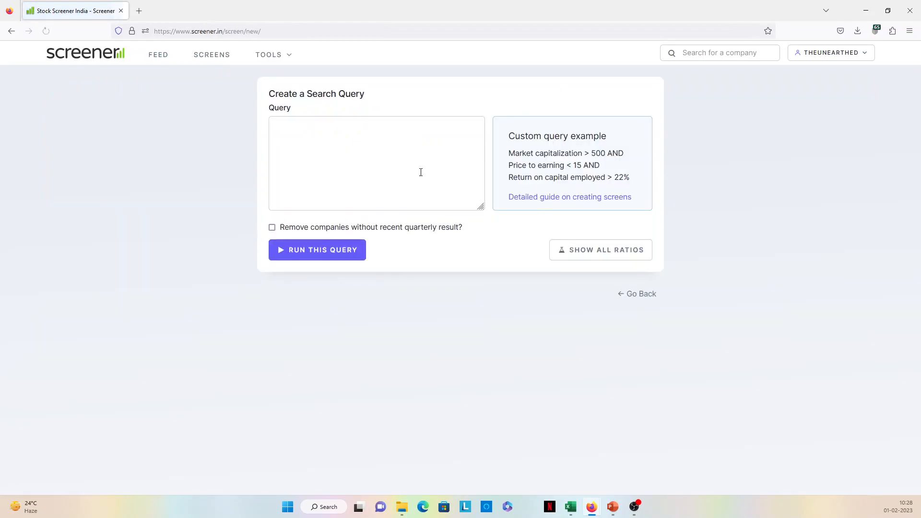
left_click(358, 144)
key("ctrl+v")
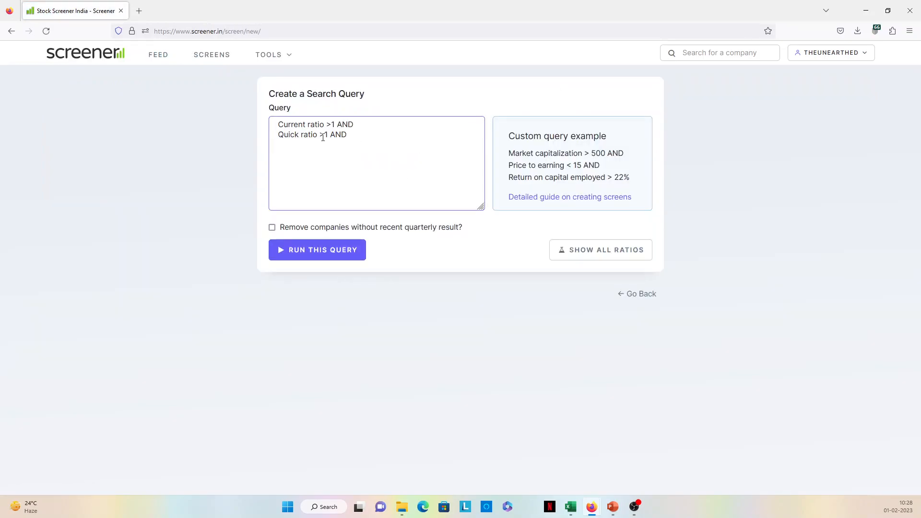
left_click_drag(352, 135, 330, 135)
key("BackSpace")
left_click(360, 126)
- Return to the new query's browser window and paste the Market Capitalization >1000, Current ratio >1 and Quick ratio >1 conditions
left_click(866, 11)
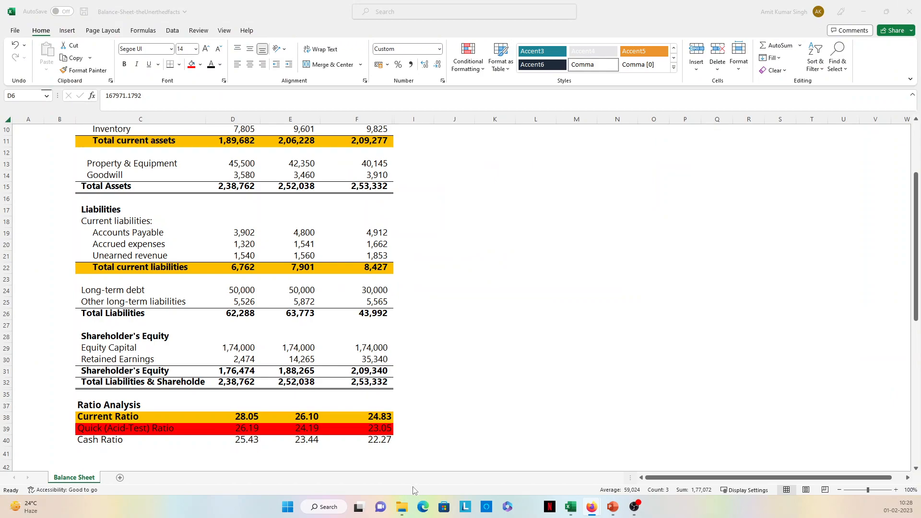
left_click(423, 507)
left_click(863, 11)
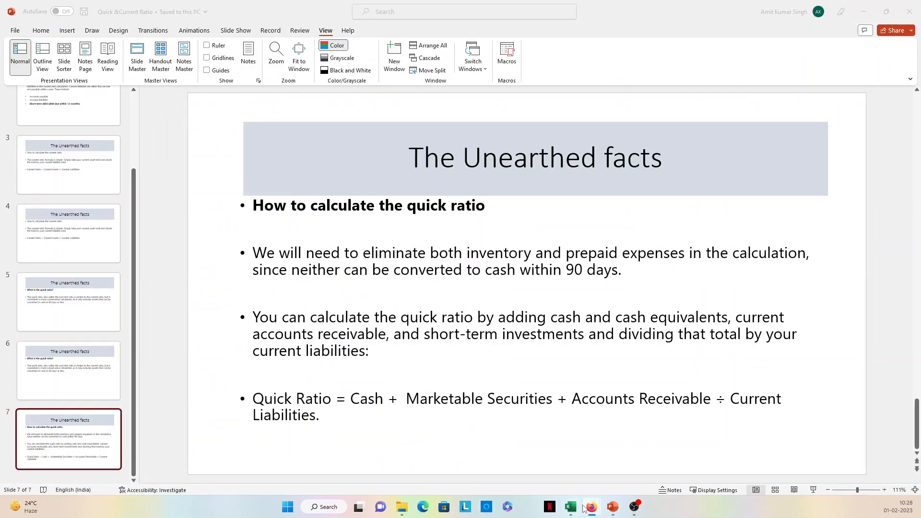
mouse_move(591, 507)
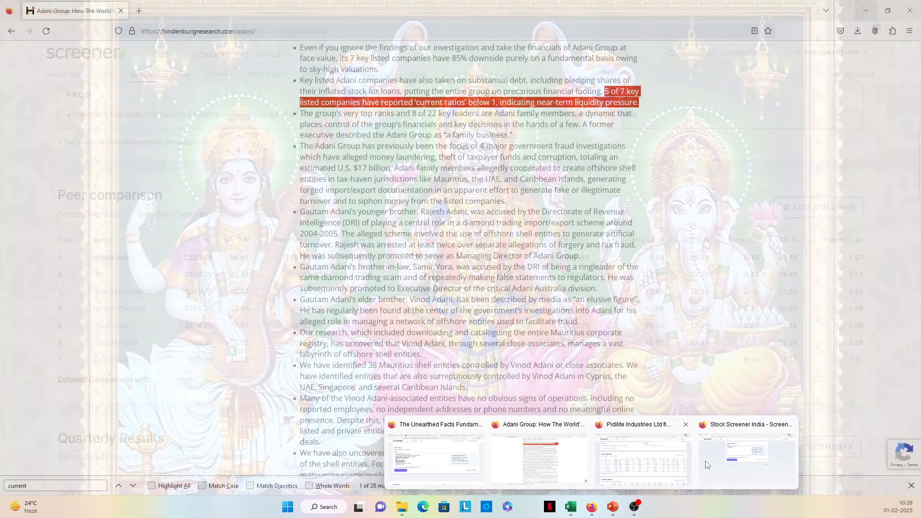
left_click(717, 447)
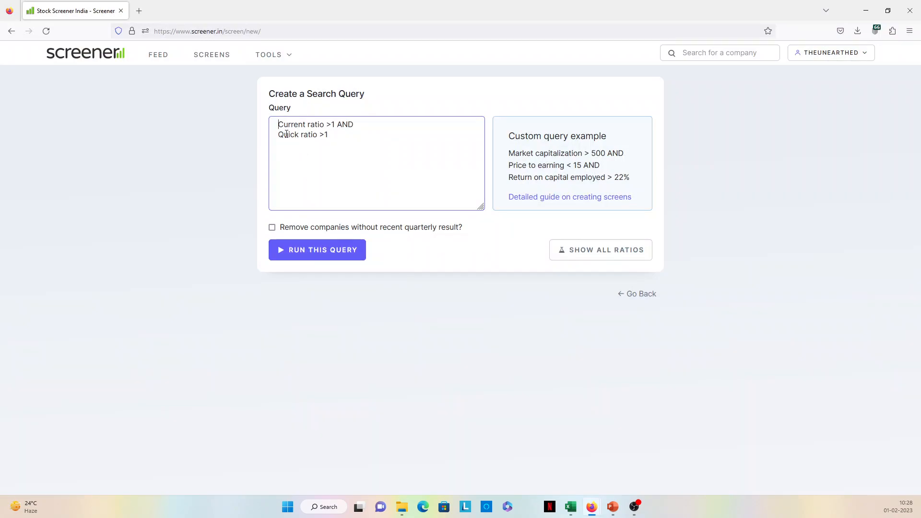
type("Market Capitalization >1000 AND  Current ratio >1 AND  Quick ratio >1 AND")
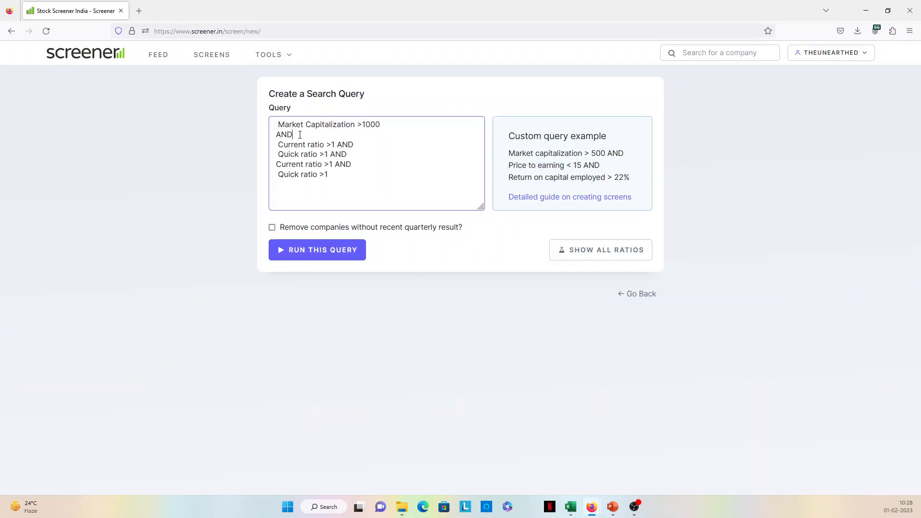
- Delete the extra AND and all Current ratio and Quick ratio lines, keeping only Market Capitalization >1000
left_click_drag(302, 135, 275, 135)
key("BackSpace")
left_click_drag(336, 176, 272, 165)
key("BackSpace")
left_click_drag(353, 158, 277, 144)
key("ctrl+c")
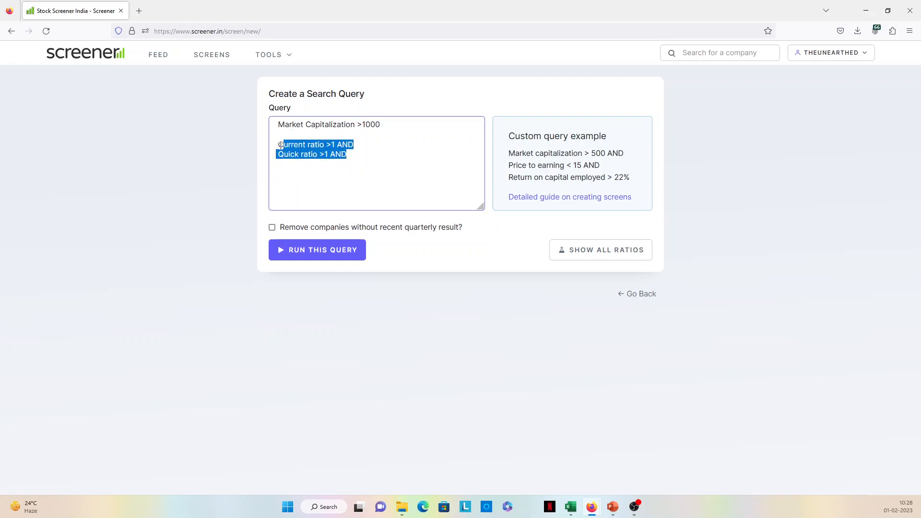
key("BackSpace")
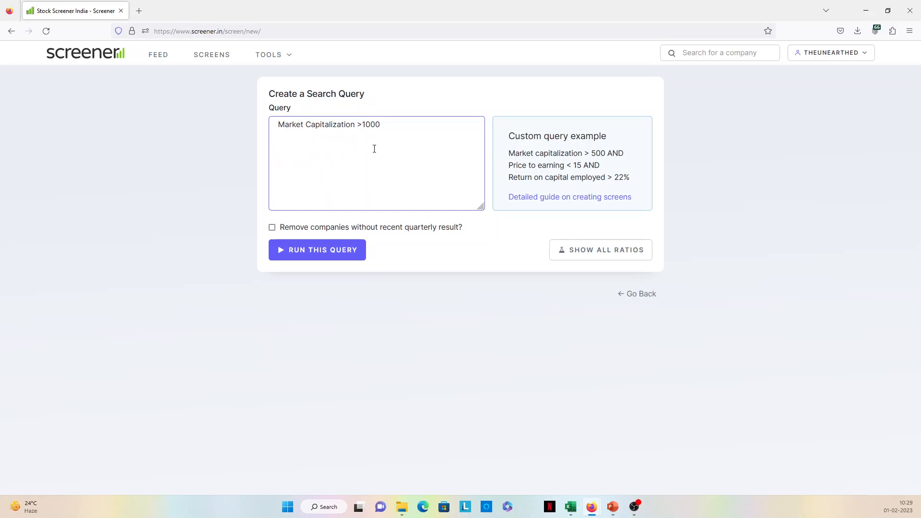
- Run the query with only the market capitalization condition and review the result list
left_click(324, 254)
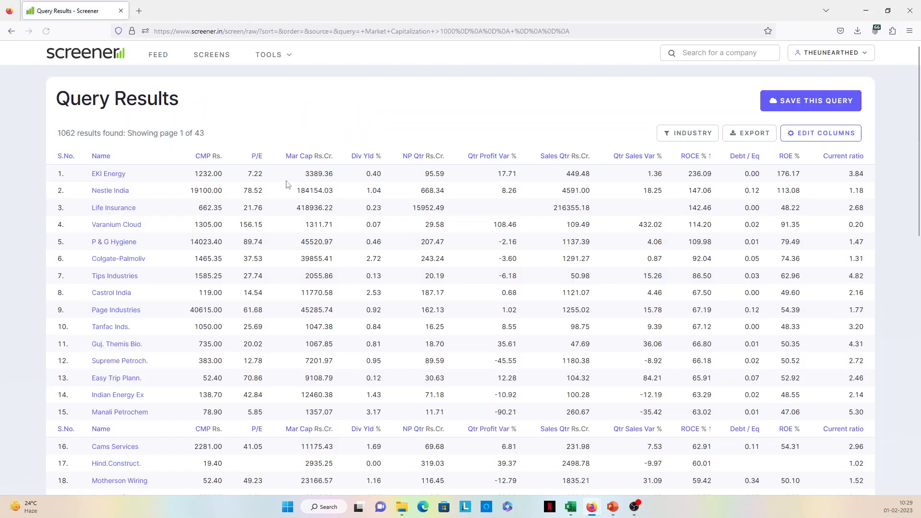
scroll(324, 127, "down", 12)
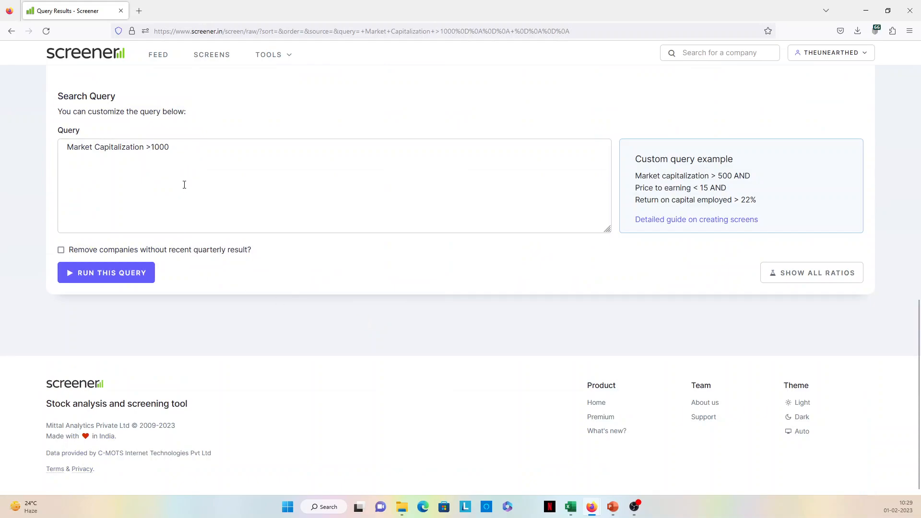
scroll(184, 185, "up", 12)
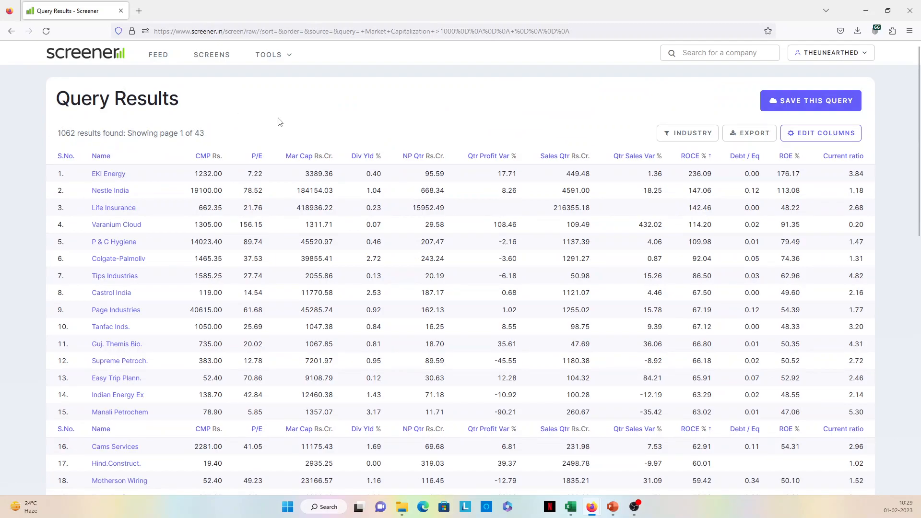
scroll(239, 361, "down", 12)
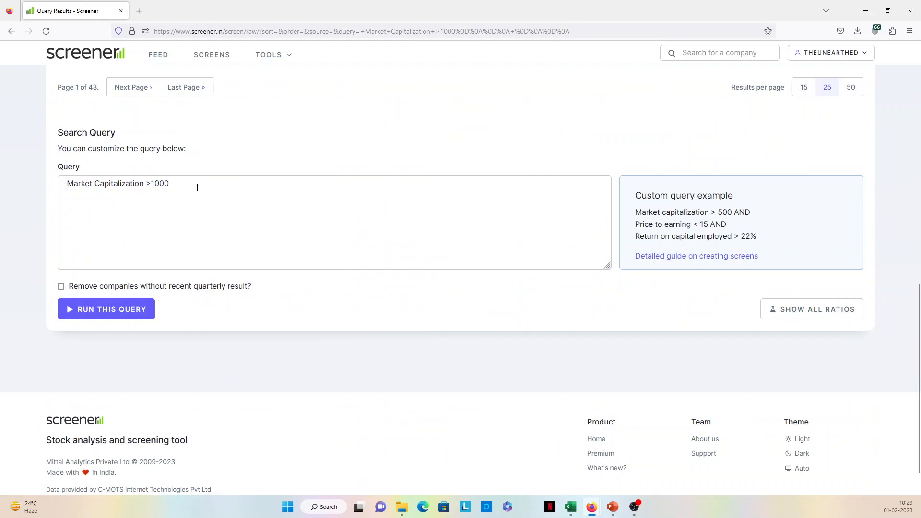
- Extend the query with AND and Current ratio >1, deleting the pasted Quick ratio line and the trailing AND
left_click(197, 187)
type("a")
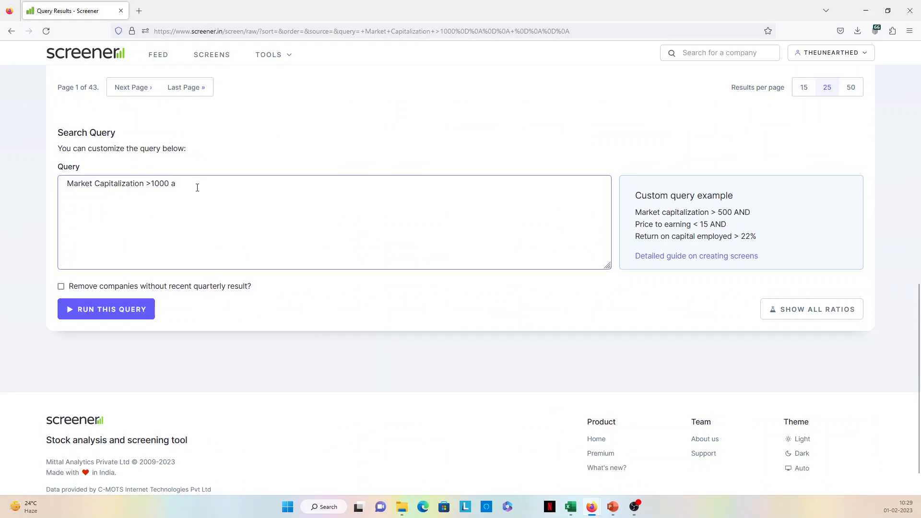
key("BackSpace")
type("AND")
key("ctrl+v")
left_click_drag(139, 203, 59, 205)
key("ctrl+c")
key("BackSpace")
left_click(148, 195)
key("BackSpace")
key("BackSpace")
key("BackSpace")
- Review the previous results and run the query Market Capitalization >1000 AND Current ratio >1
scroll(231, 226, "up", 10)
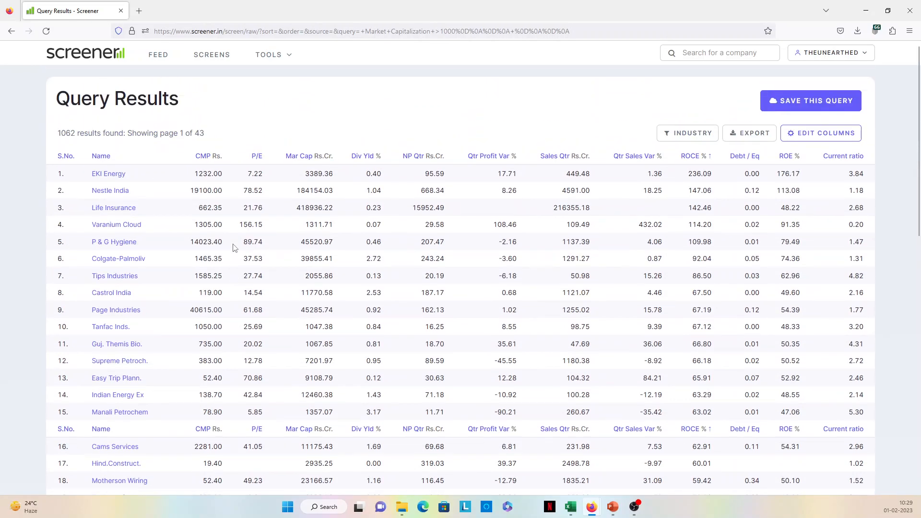
scroll(234, 248, "down", 10)
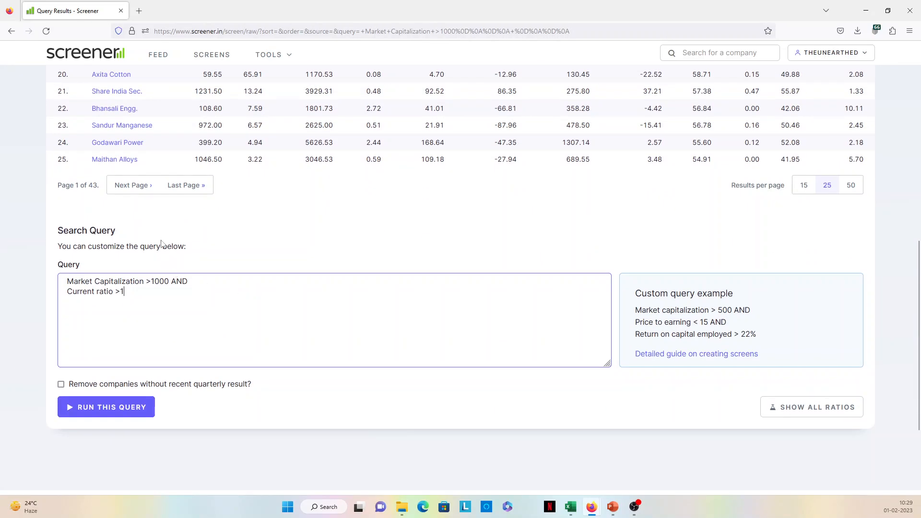
left_click(116, 411)
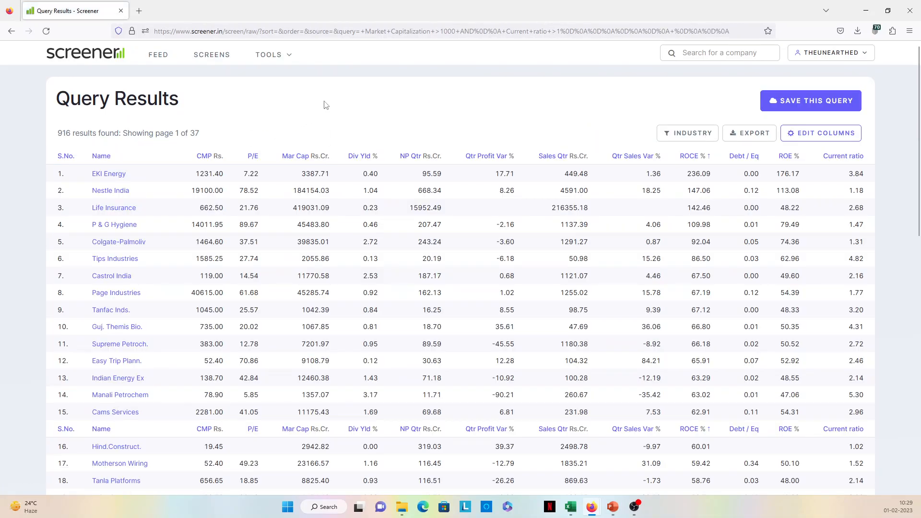
- Add AND Quick ratio >1 to the end of the query, removing the trailing AND
scroll(232, 295, "down", 9)
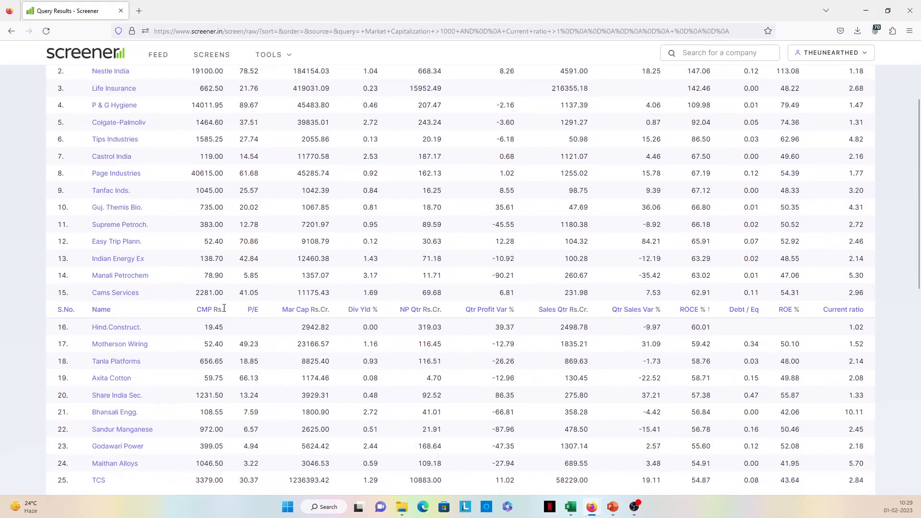
left_click(160, 291)
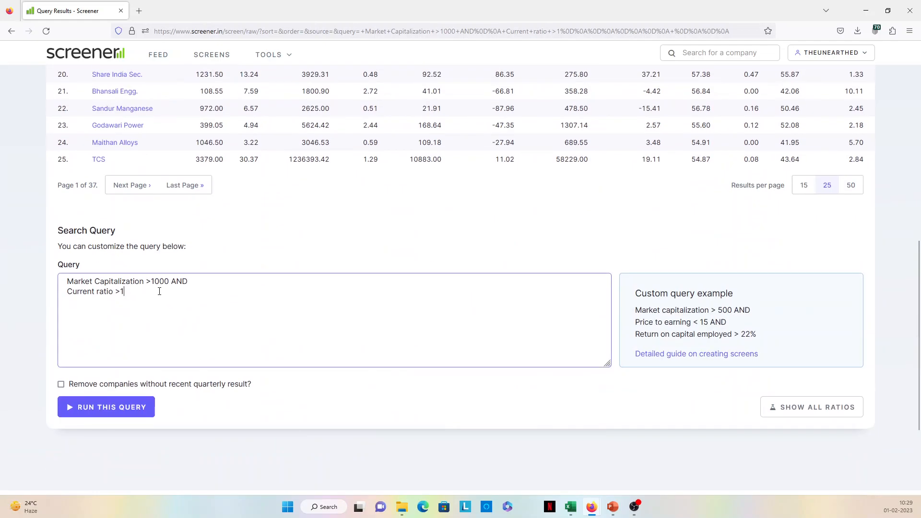
type("AND")
key("ctrl+v")
left_click(147, 293)
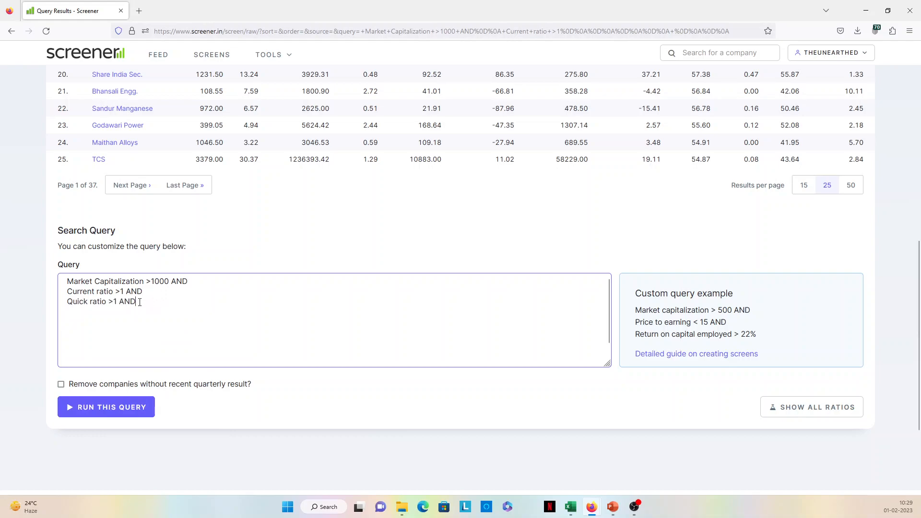
left_click_drag(140, 303, 122, 301)
key("BackSpace")
- Go back to The Unearthed Facts Fundamentals screen and read through its full list of query conditions
scroll(307, 285, "up", 9)
scroll(307, 285, "down", 10)
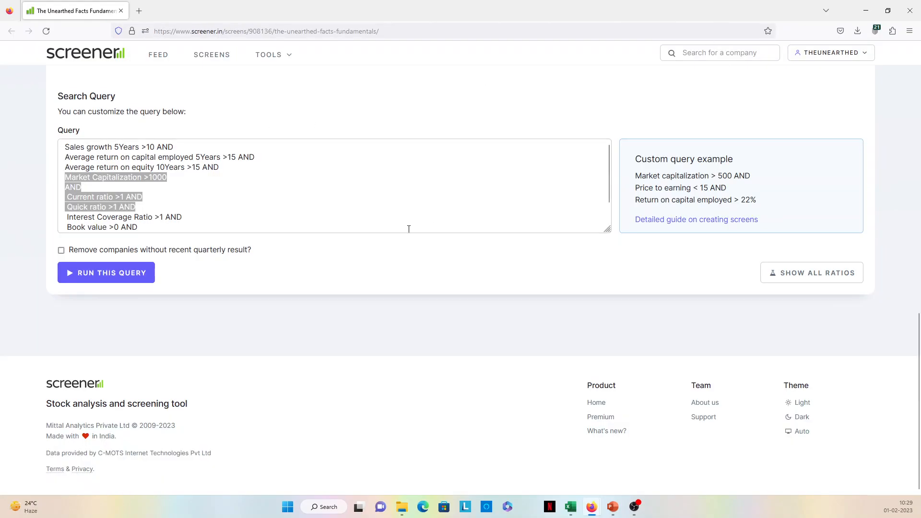
scroll(372, 200, "up", 2)
left_click(203, 280)
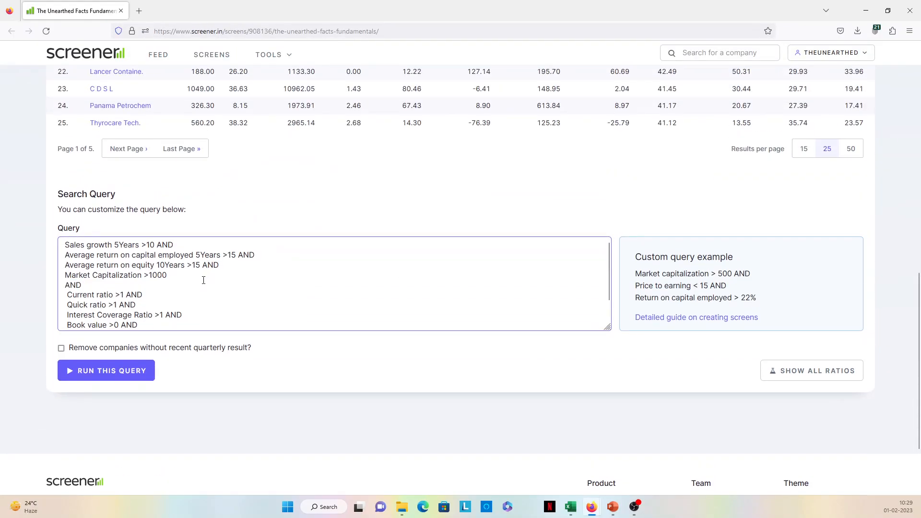
scroll(203, 280, "down", 2)
scroll(203, 280, "up", 10)
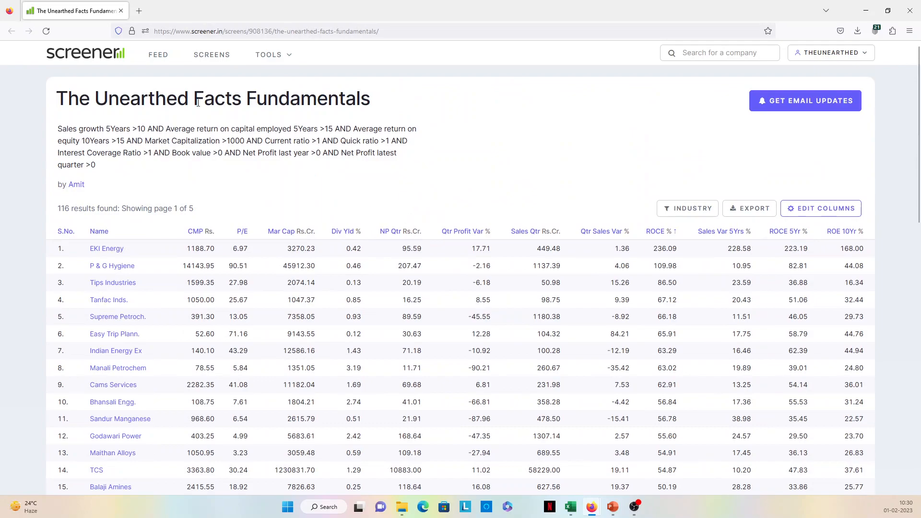
- Highlight the words The Unearthed Facts in the screen's title and look through the listed companies
left_click_drag(64, 99, 242, 102)
scroll(298, 217, "down", 15)
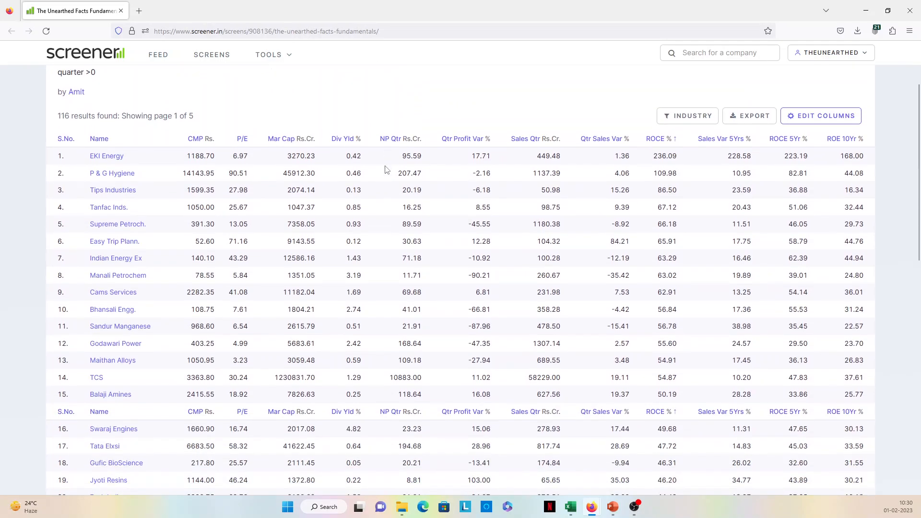
scroll(298, 217, "up", 5)
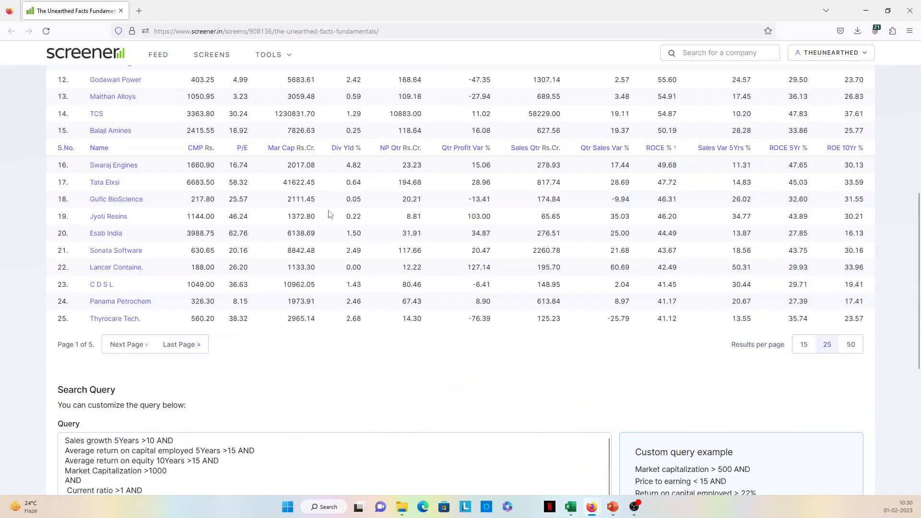
- Look over the remaining companies and read the query conditions of The Unearthed Facts Fundamentals screen down to Net Profit latest quarter
scroll(331, 212, "up", 4)
scroll(330, 212, "down", 8)
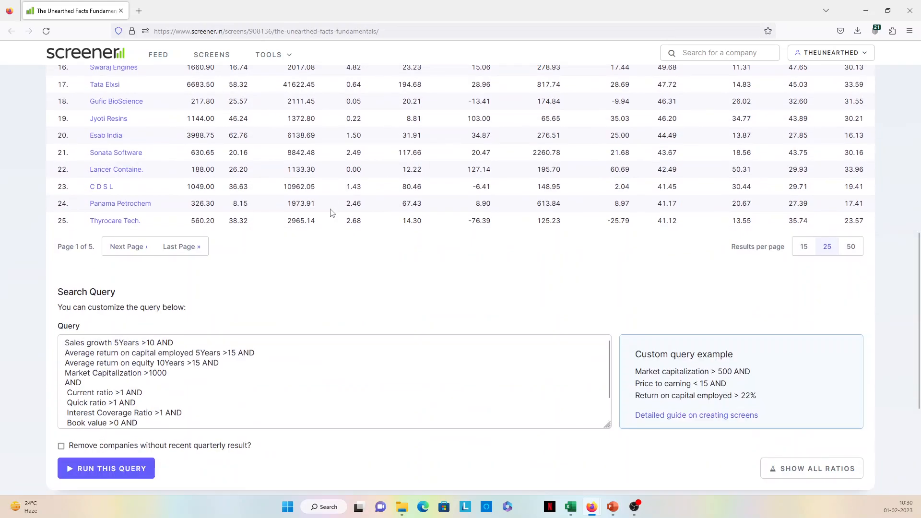
left_click(235, 242)
scroll(235, 242, "down", 1)
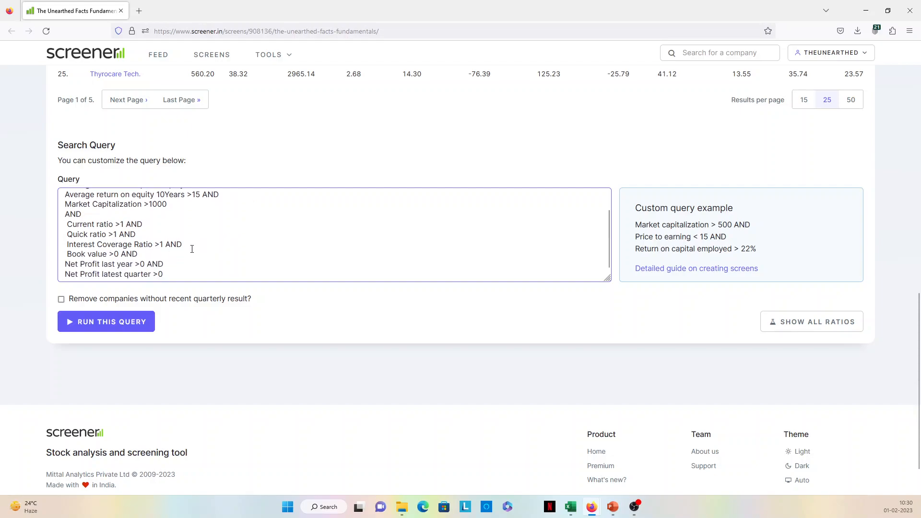
scroll(192, 249, "up", 6)
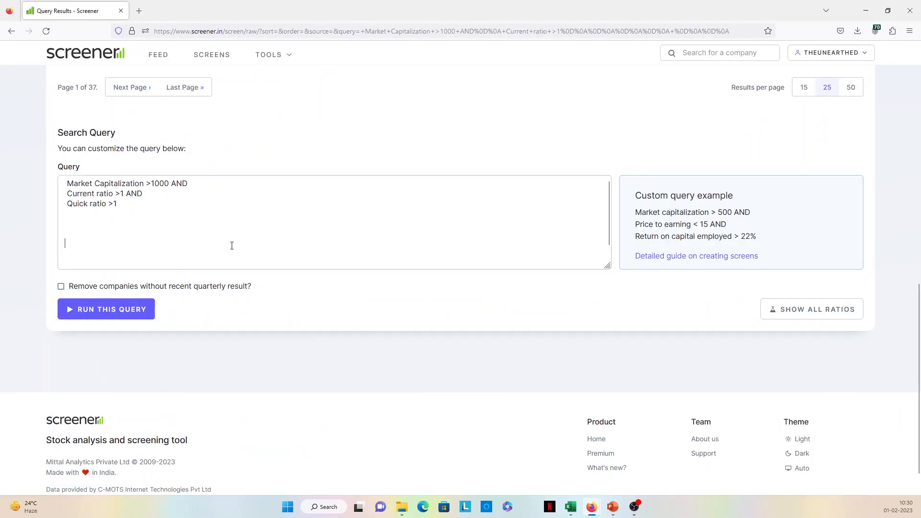
- Run the query Market Capitalization >1000 AND Current ratio >1 AND Quick ratio >1 and look through the results
scroll(232, 246, "up", 12)
scroll(312, 264, "down", 2)
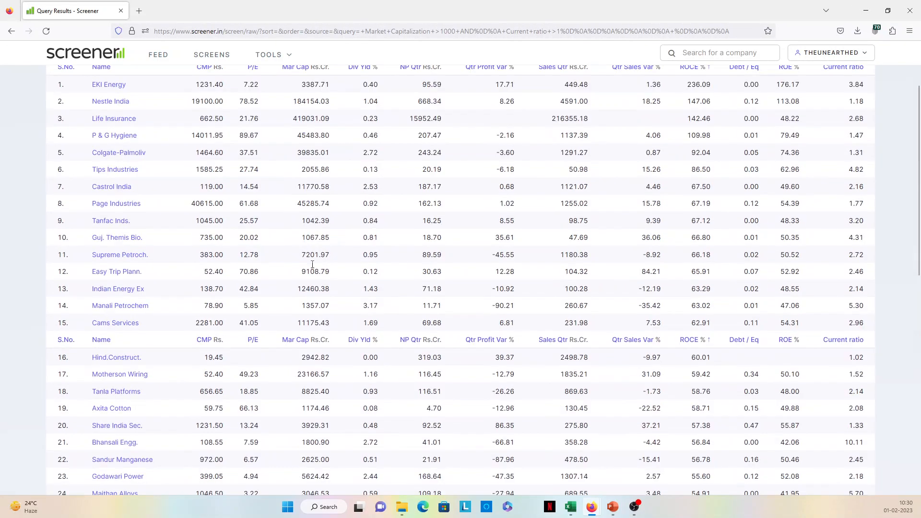
scroll(312, 264, "down", 10)
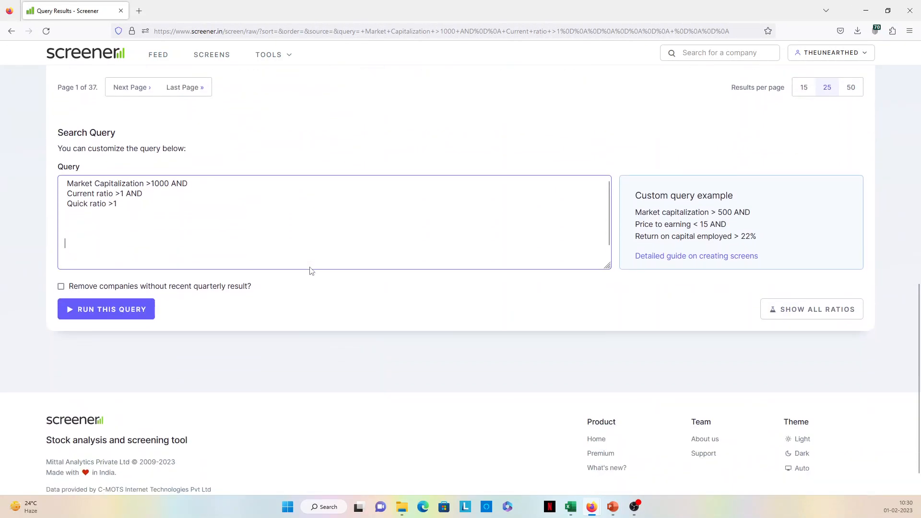
left_click(124, 318)
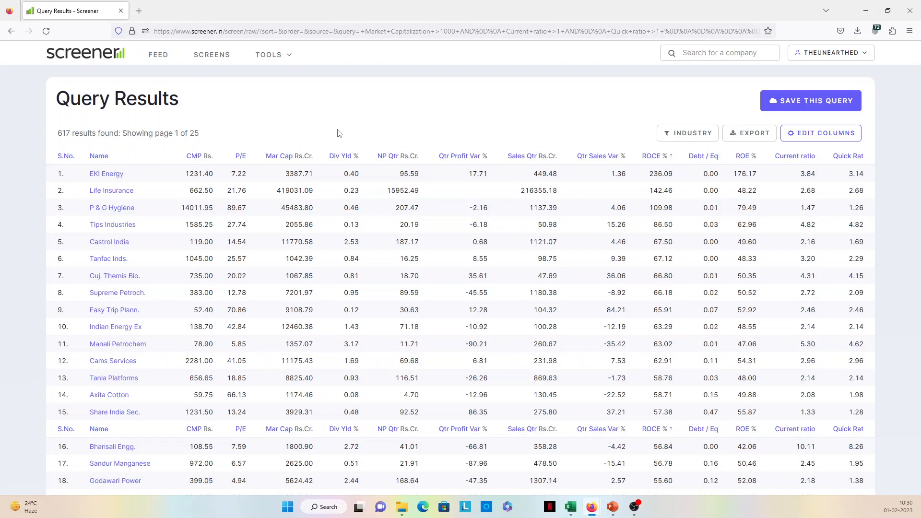
scroll(338, 133, "down", 9)
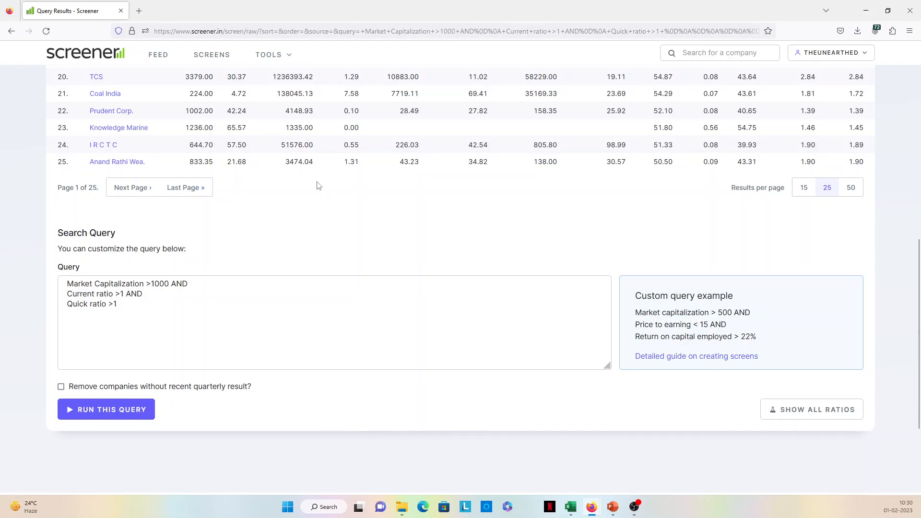
scroll(318, 187, "up", 9)
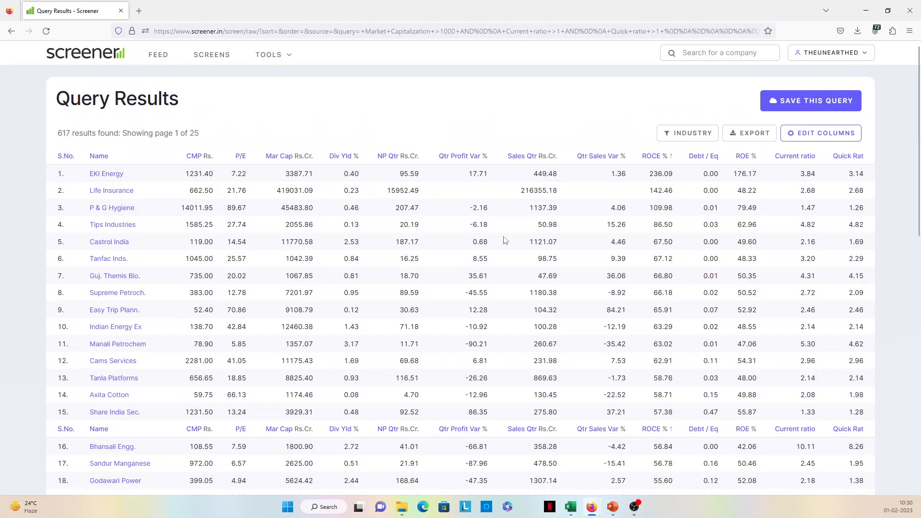
scroll(500, 243, "down", 3)
scroll(500, 243, "up", 5)
- Add AND Book value >0 to the end of the query, using the suggested Book value ratio
scroll(481, 245, "down", 10)
left_click(146, 258)
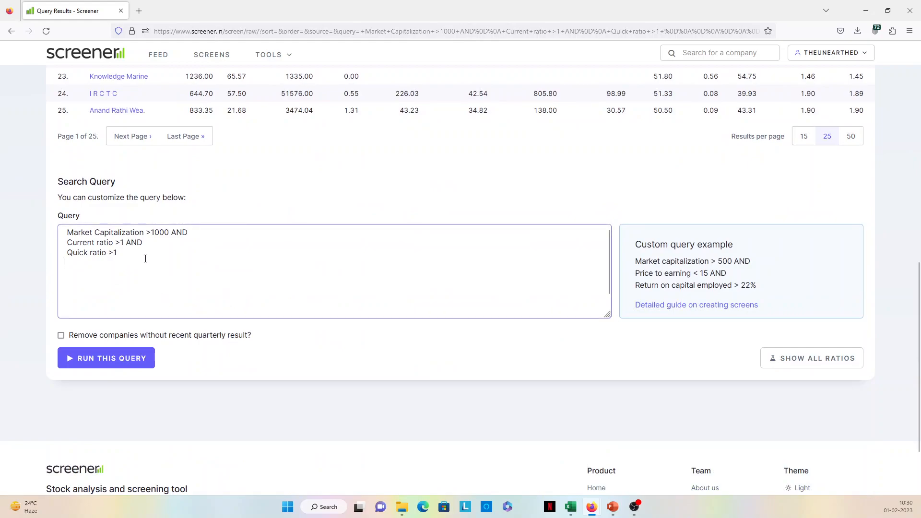
type("AND")
key("Return")
type("bo")
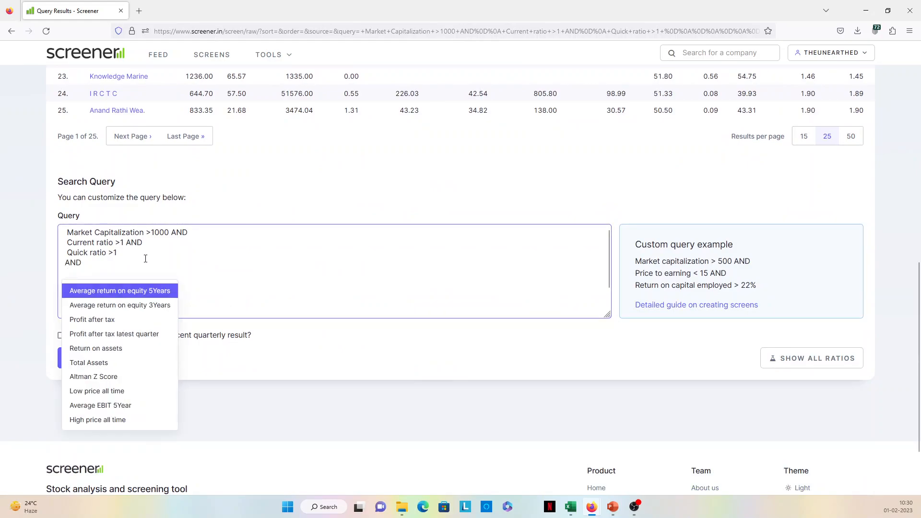
type("okva")
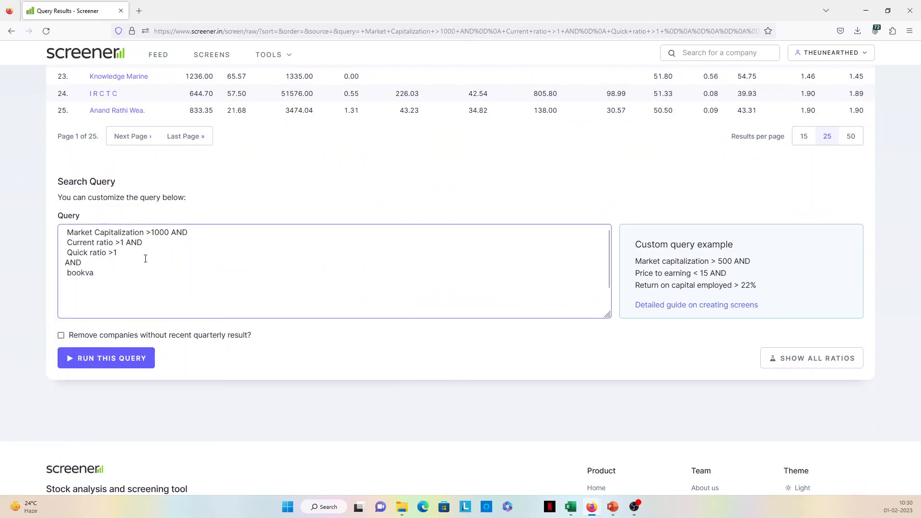
key("BackSpace")
key("BackSpace")
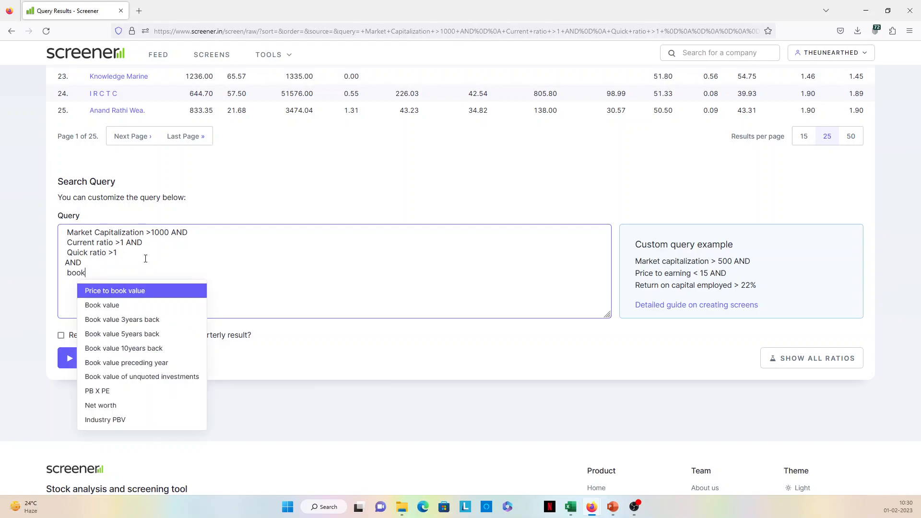
left_click(145, 307)
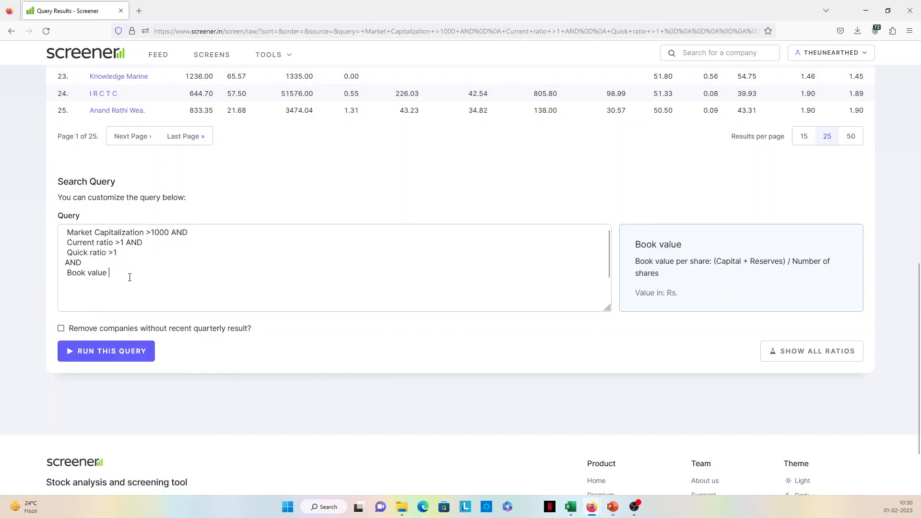
type(">0")
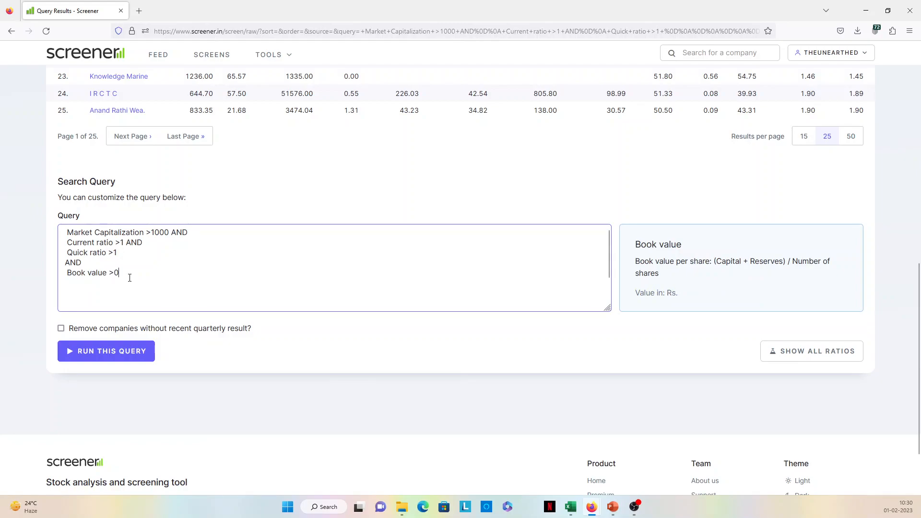
- Run the query with the added Book value condition and go to its conditions below the results
left_click(115, 354)
scroll(254, 244, "down", 15)
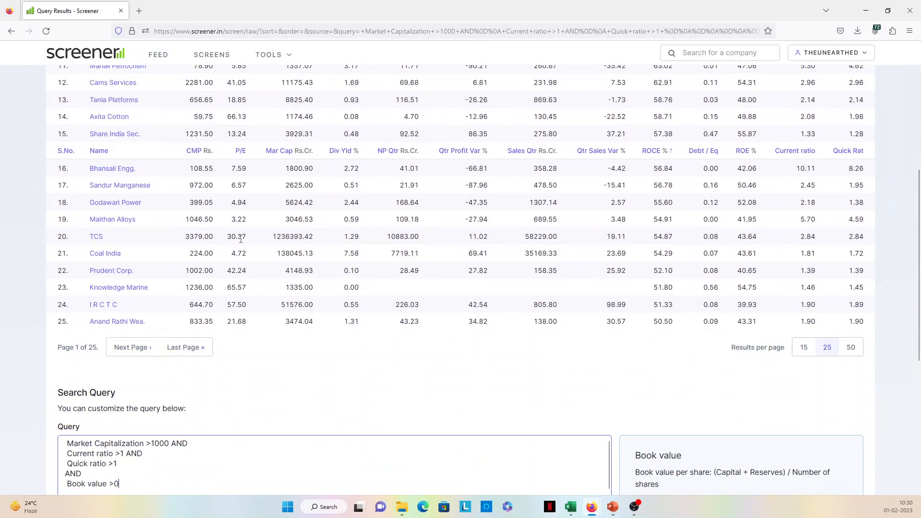
left_click(141, 277)
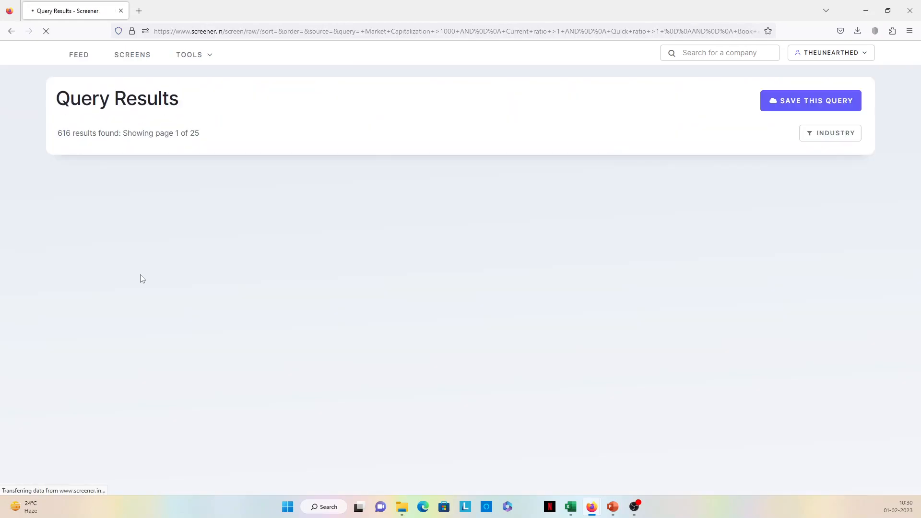
scroll(265, 274, "down", 15)
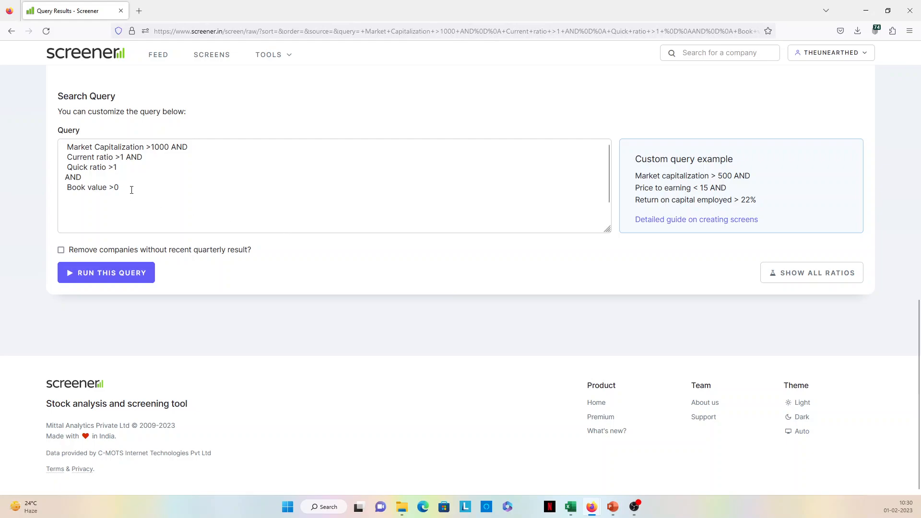
- Highlight the Current ratio and Quick ratio conditions and the Book value condition in the query text
triple_click(131, 191)
left_click(178, 180)
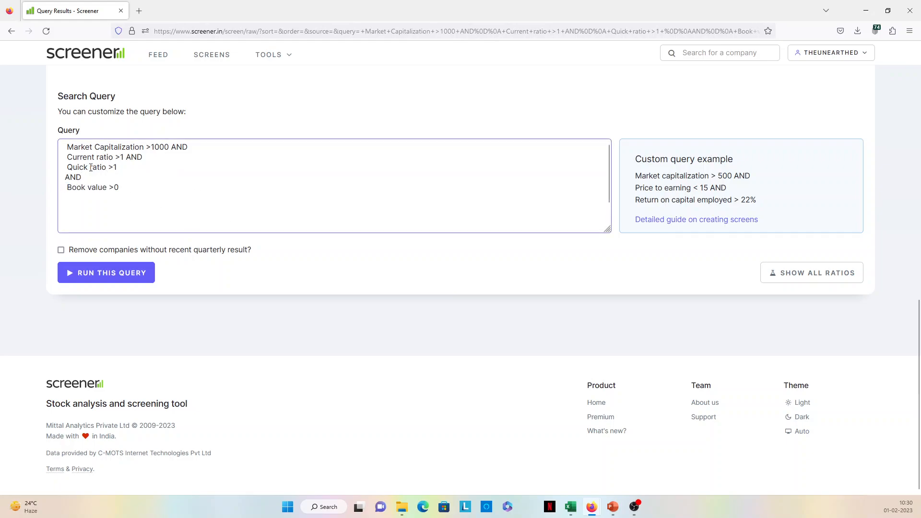
left_click_drag(67, 157, 120, 168)
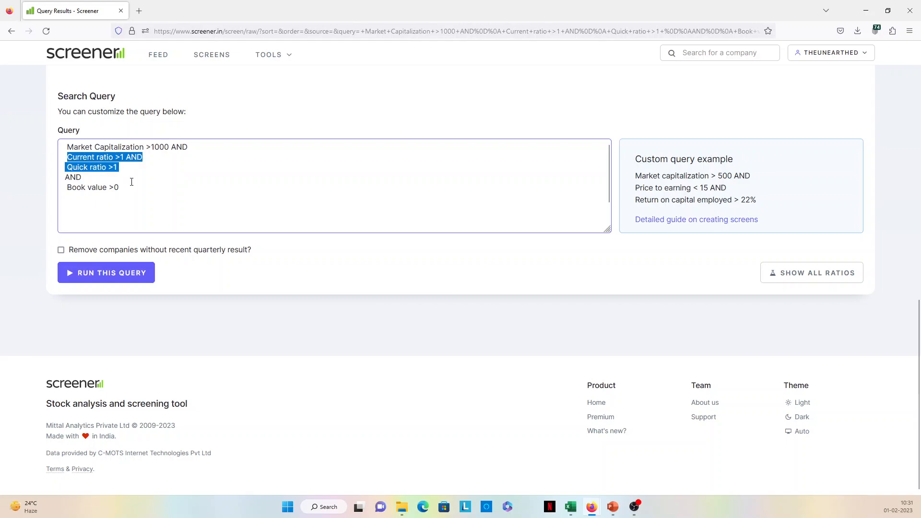
left_click(136, 199)
left_click_drag(137, 199, 55, 187)
- Start saving the query and name it The Unearthed facts Quick ratio and current ratio
scroll(228, 205, "up", 12)
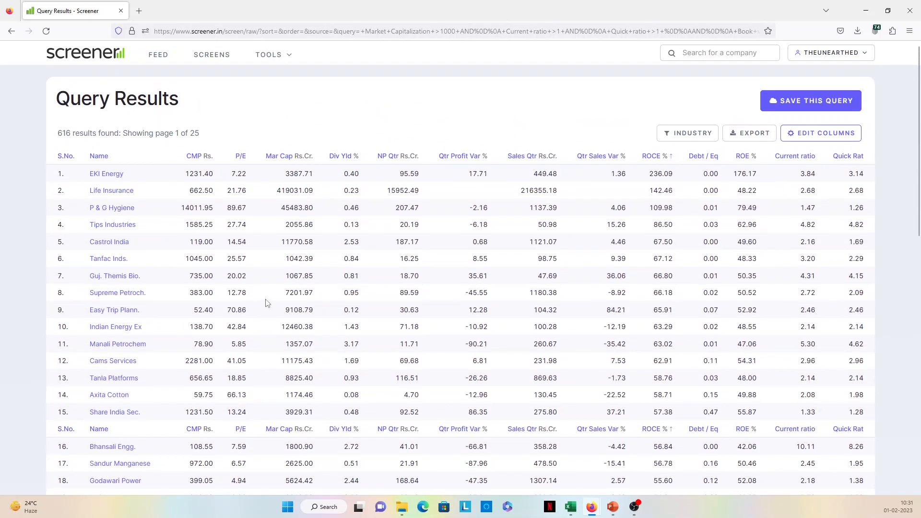
scroll(264, 303, "down", 4)
scroll(263, 361, "up", 4)
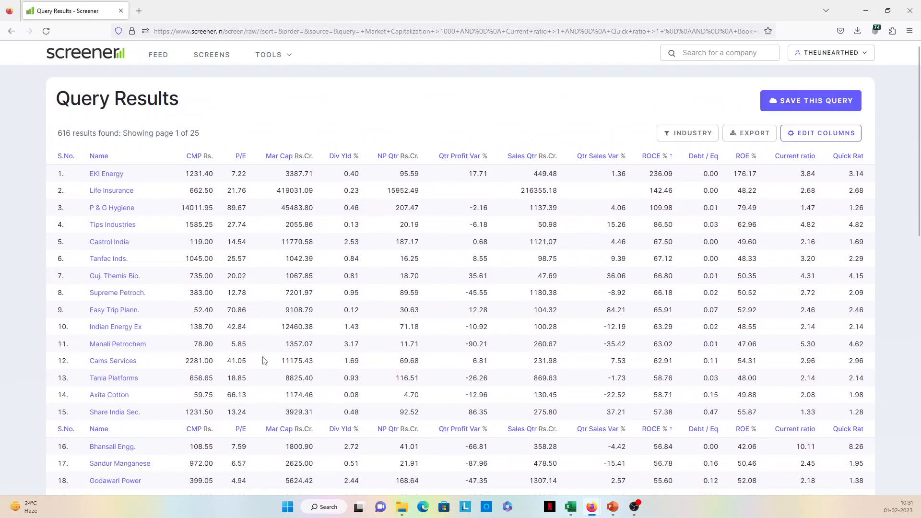
left_click(801, 99)
left_click(320, 143)
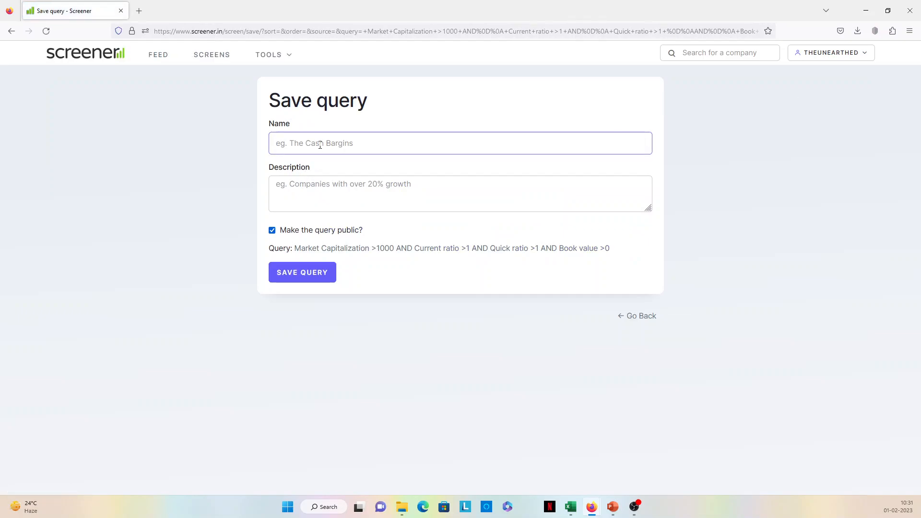
type("The")
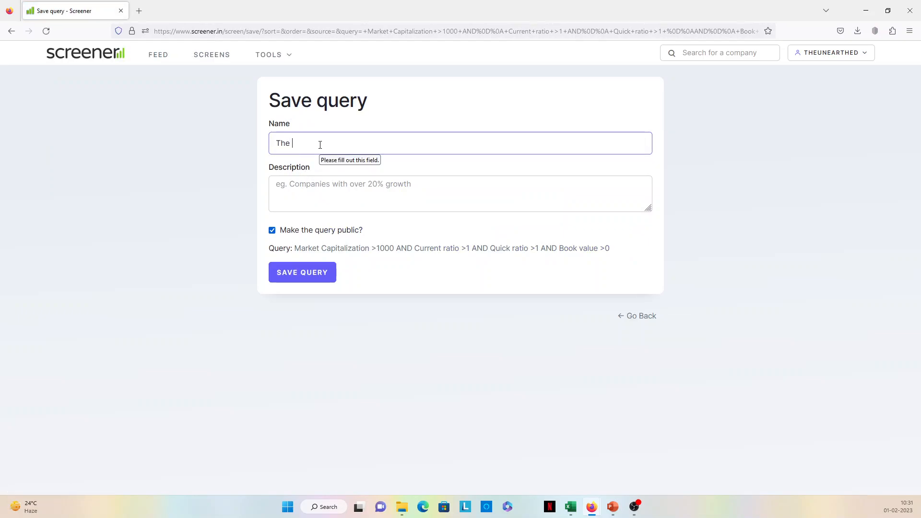
type(" Unea")
type("rthed")
type(" facts")
type(" Qucik")
key("BackSpace")
key("BackSpace")
type("ick ratio and curre")
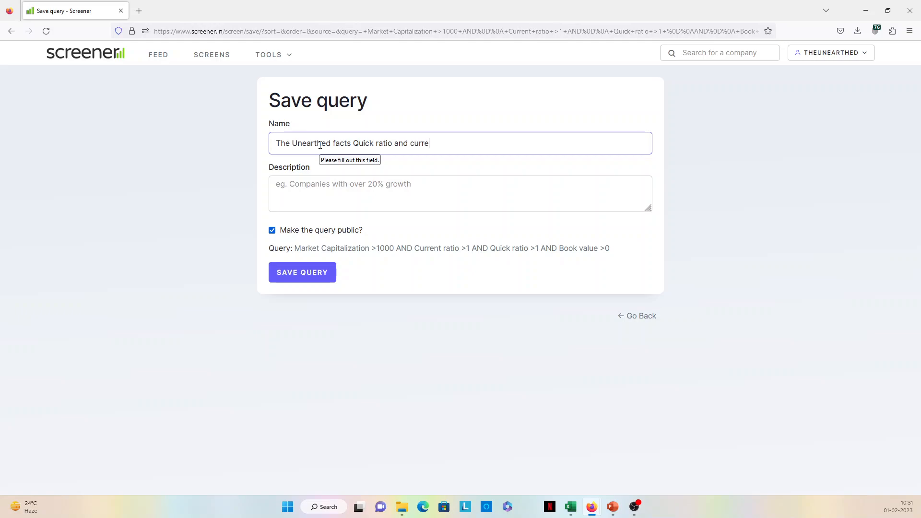
type("nt ratio")
- Copy the query's name into its description and save the query as a public screen
left_click_drag(456, 143, 269, 155)
key("ctrl+c")
left_click(295, 202)
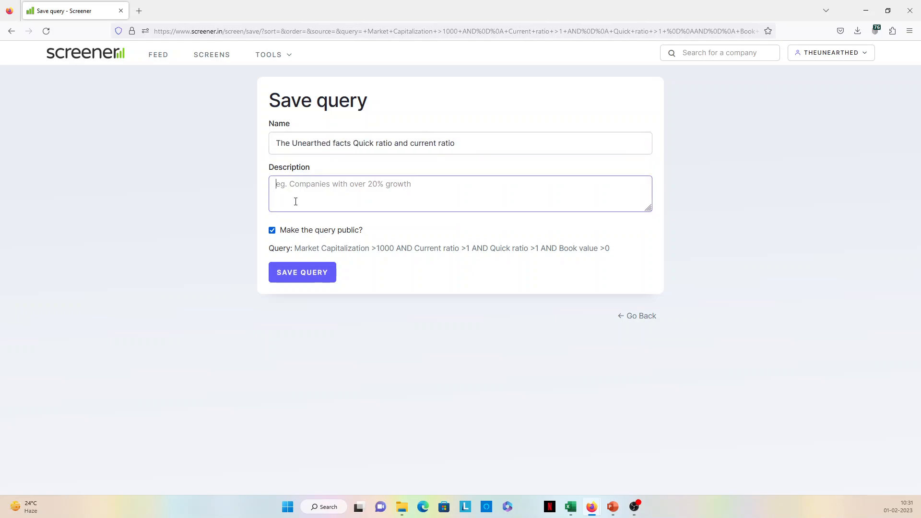
key("ctrl+v")
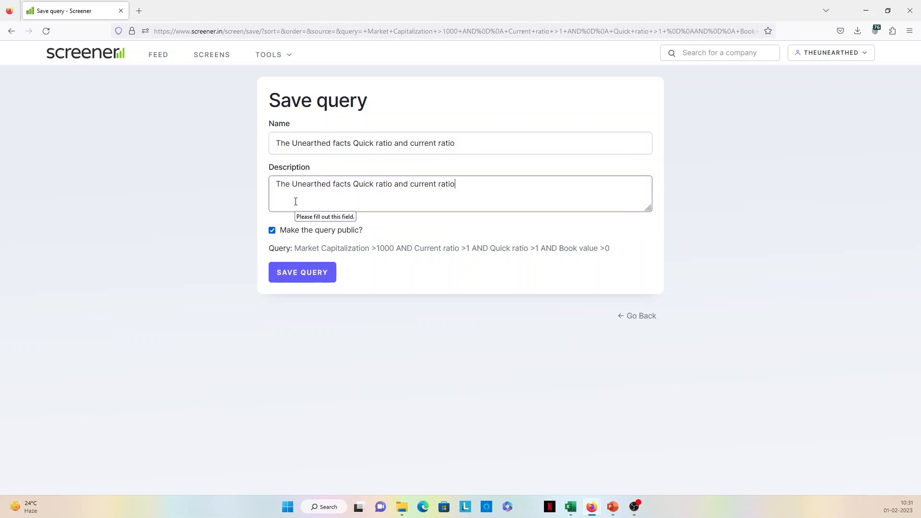
left_click(316, 277)
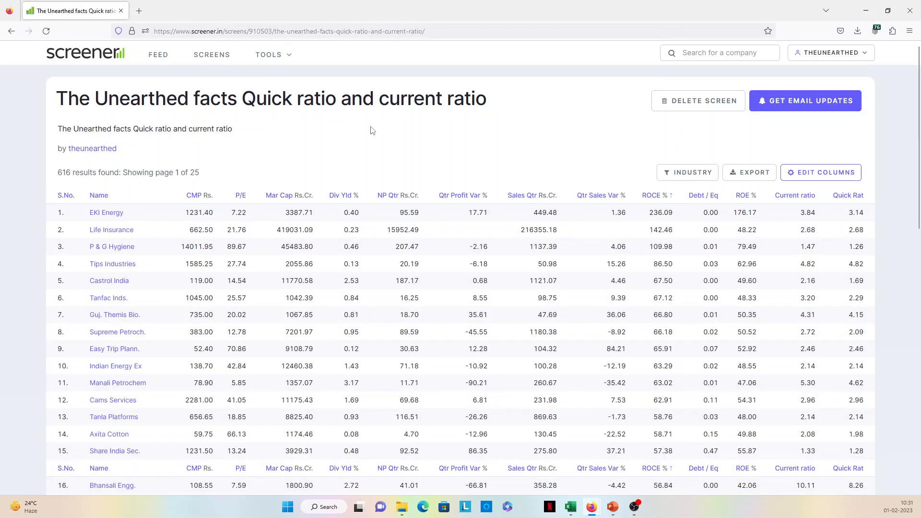
- Review the saved screen's company list and its query conditions
scroll(429, 182, "down", 15)
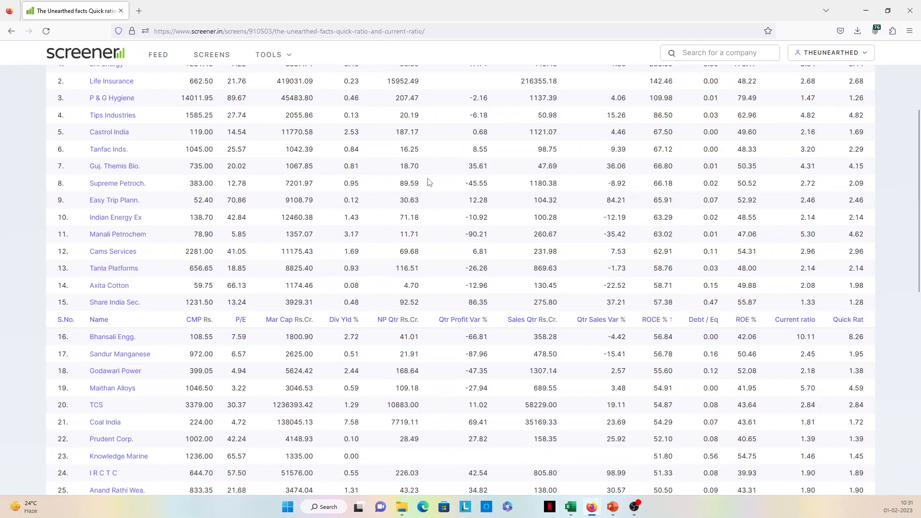
left_click(201, 187)
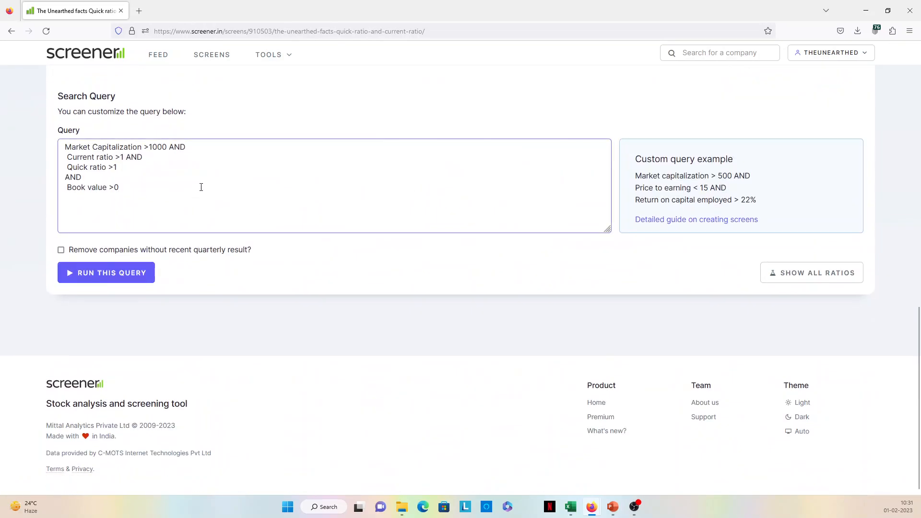
scroll(276, 208, "up", 15)
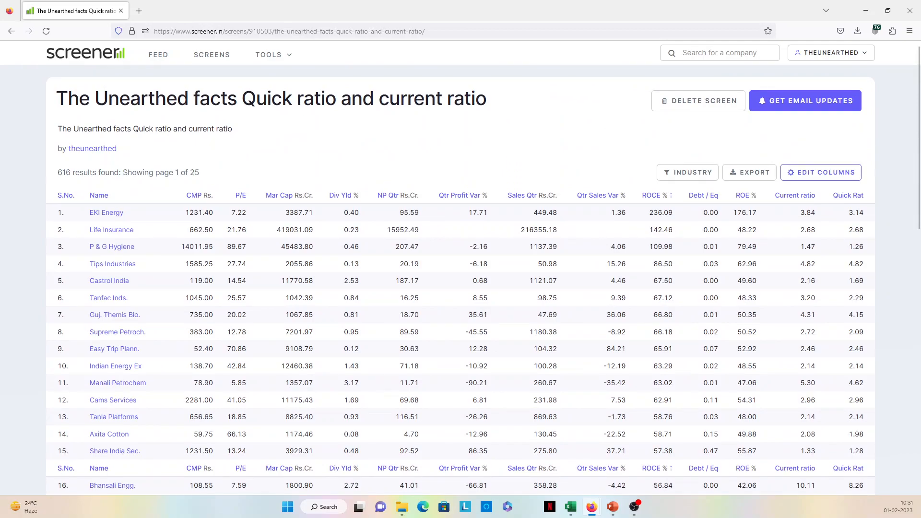
key("super+d")
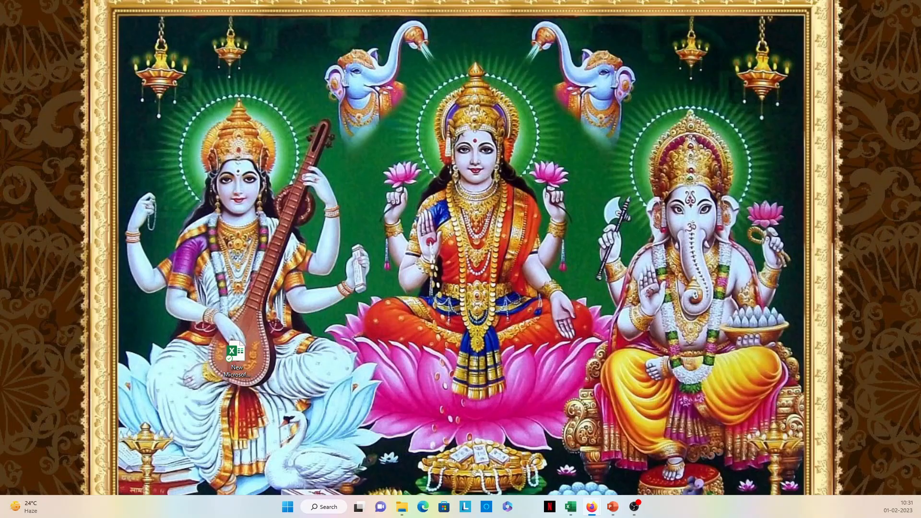
key("super+d")
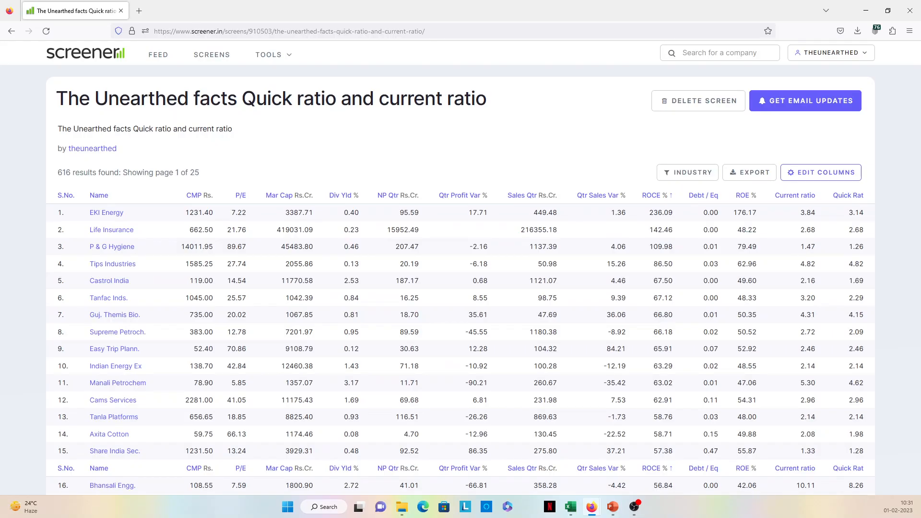
key("alt+Tab")
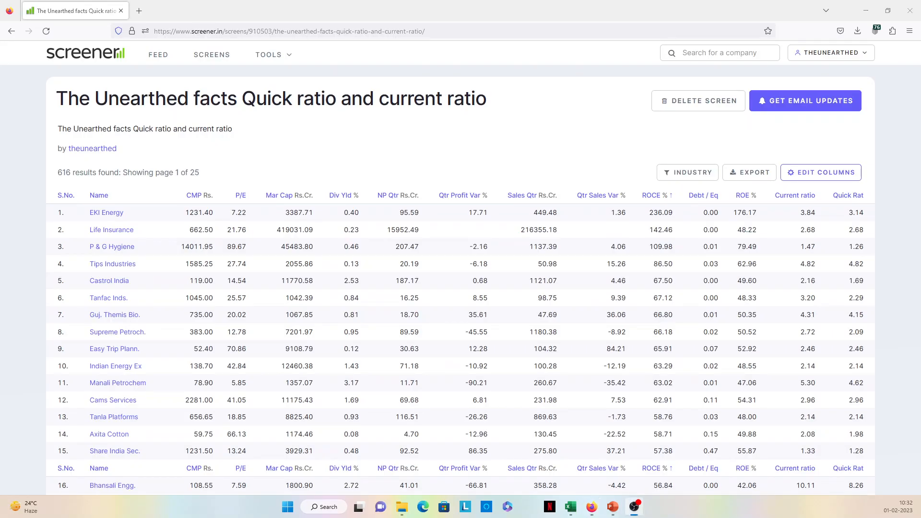